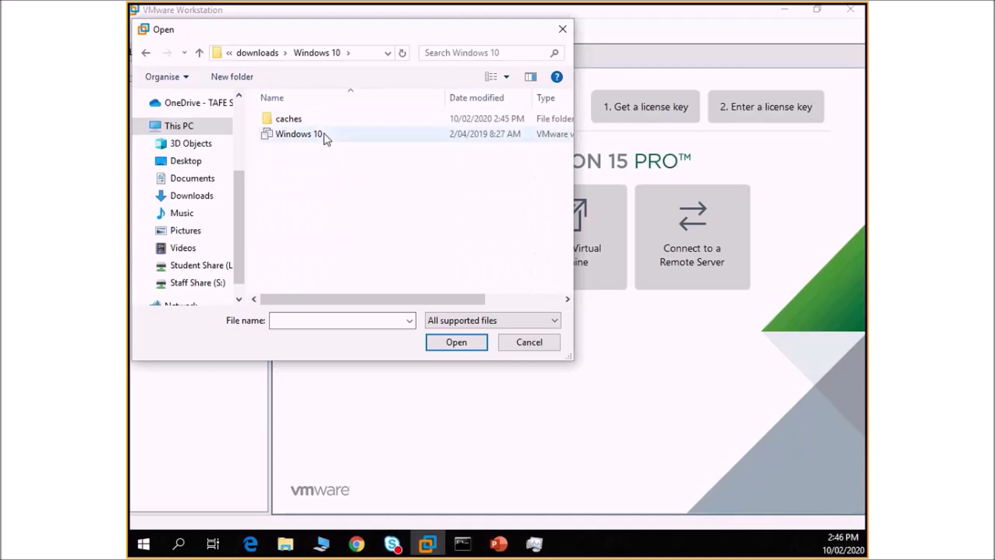
Open the Windows 10 virtual machine from the downloads folder and power it on, identifying it as copied.
double_click(298, 133)
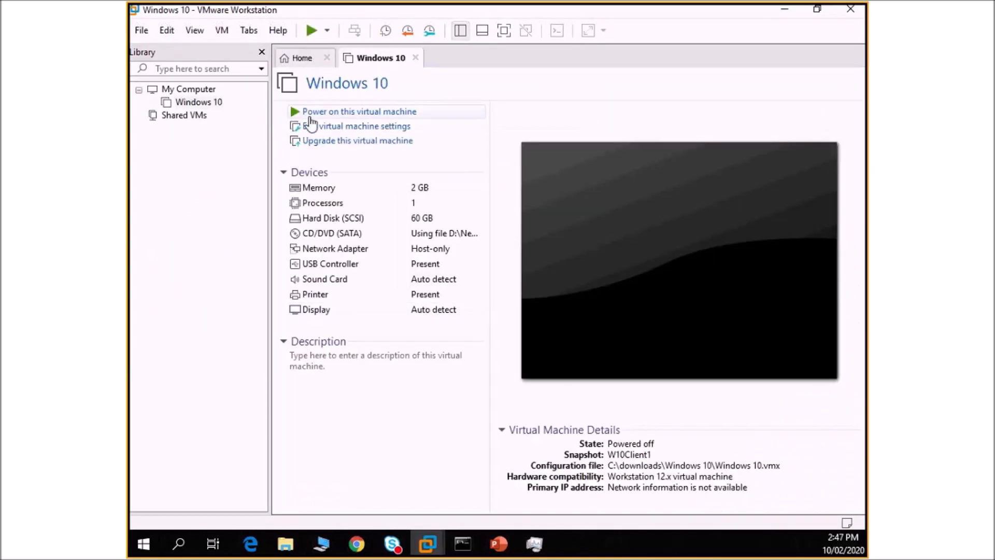
left_click(310, 116)
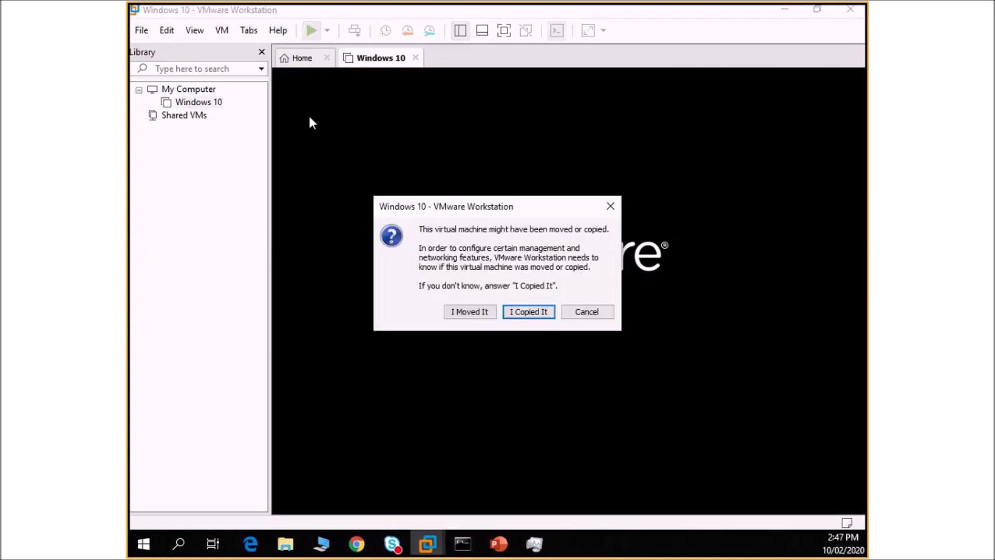
left_click(528, 312)
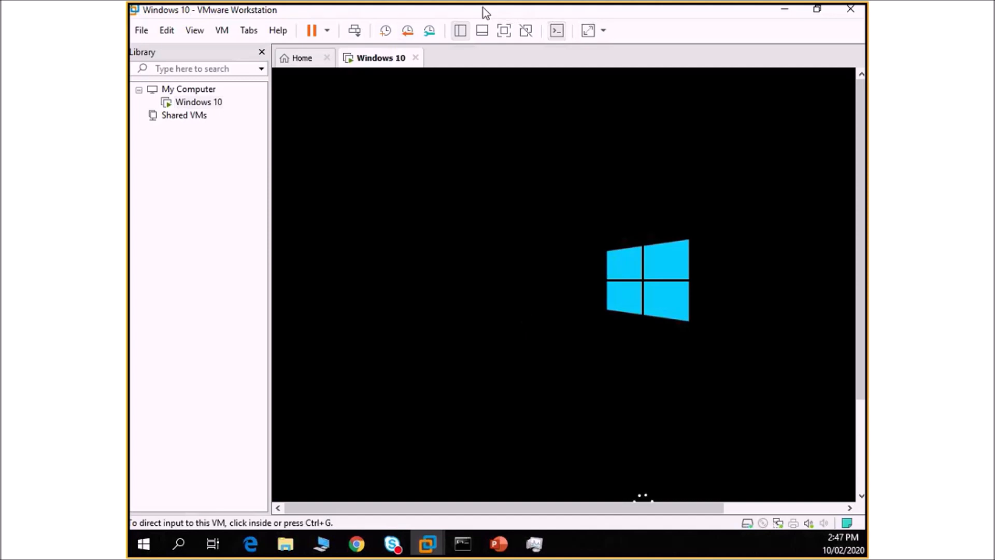
left_click_drag(483, 7, 424, 154)
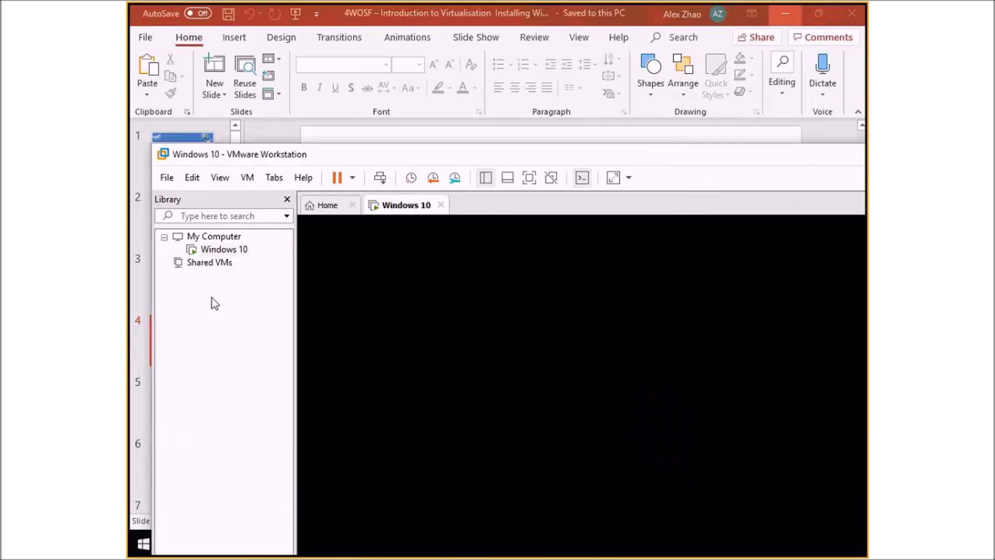
left_click_drag(338, 157, 169, 73)
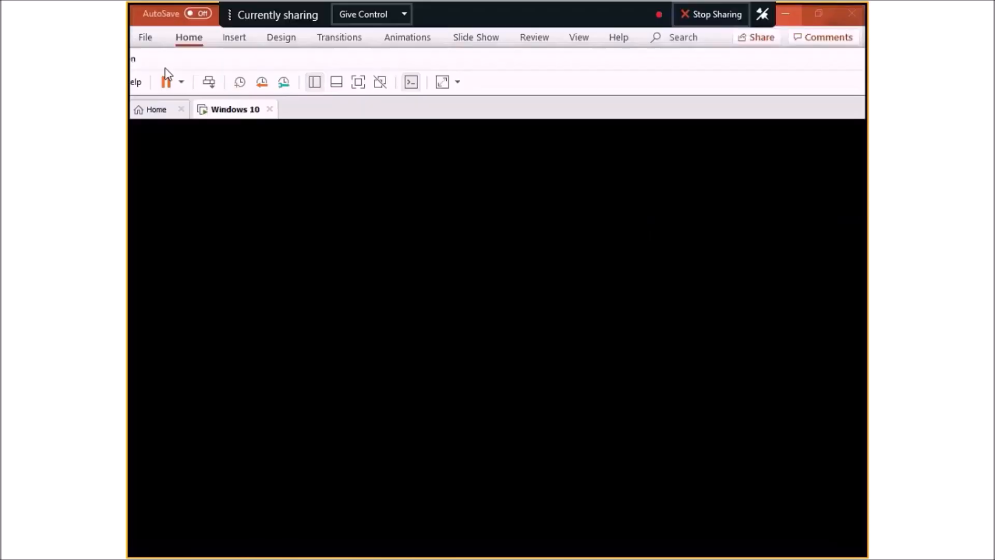
left_click_drag(733, 73, 0, 88)
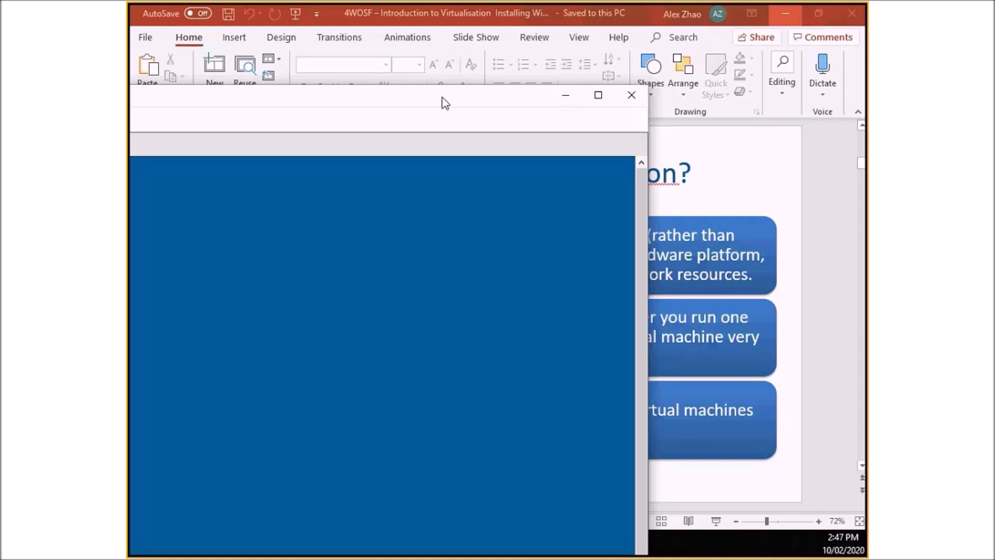
left_click_drag(442, 100, 765, 83)
double_click(765, 83)
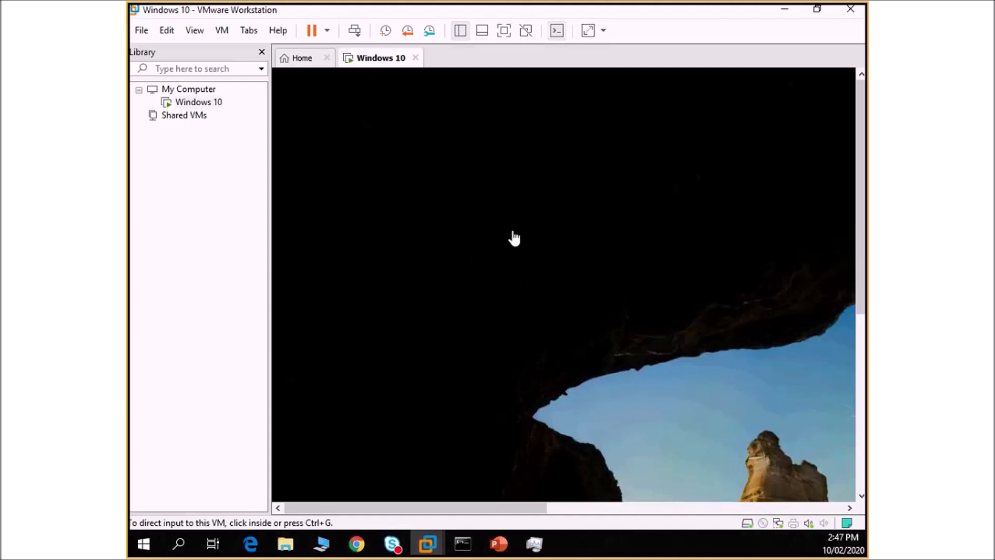
Show the virtual machine in full screen and sign in to Windows with the account password.
left_click(504, 31)
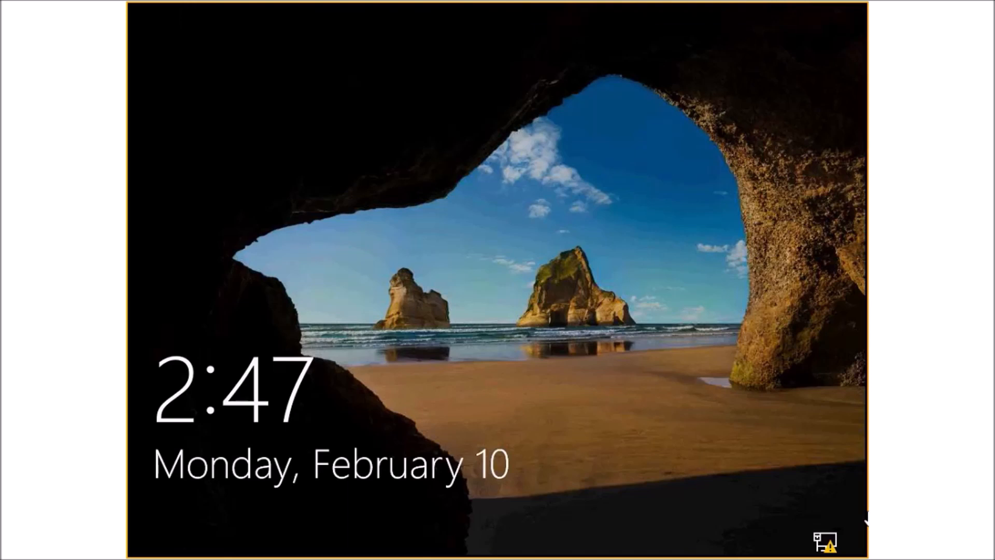
left_click(577, 378)
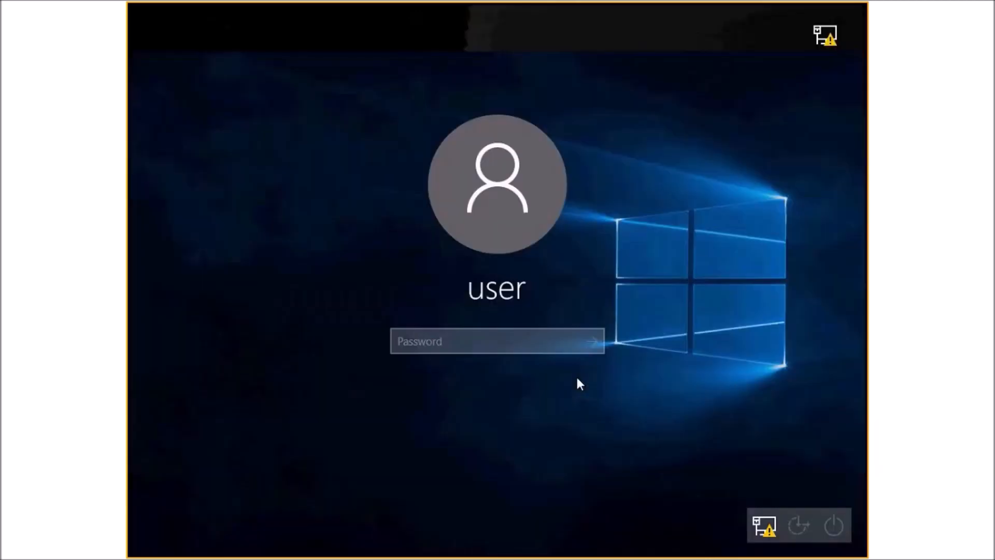
type("••••••••")
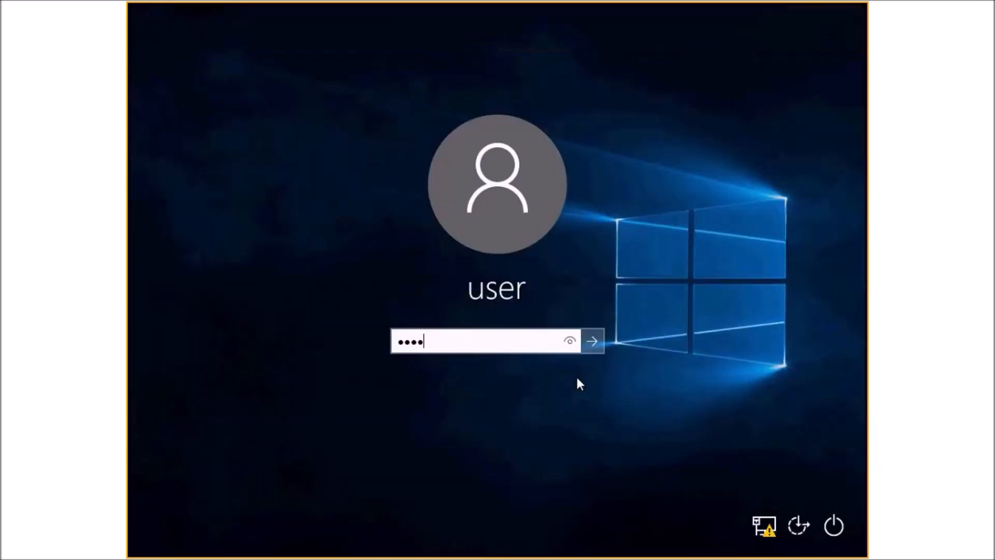
key("Return")
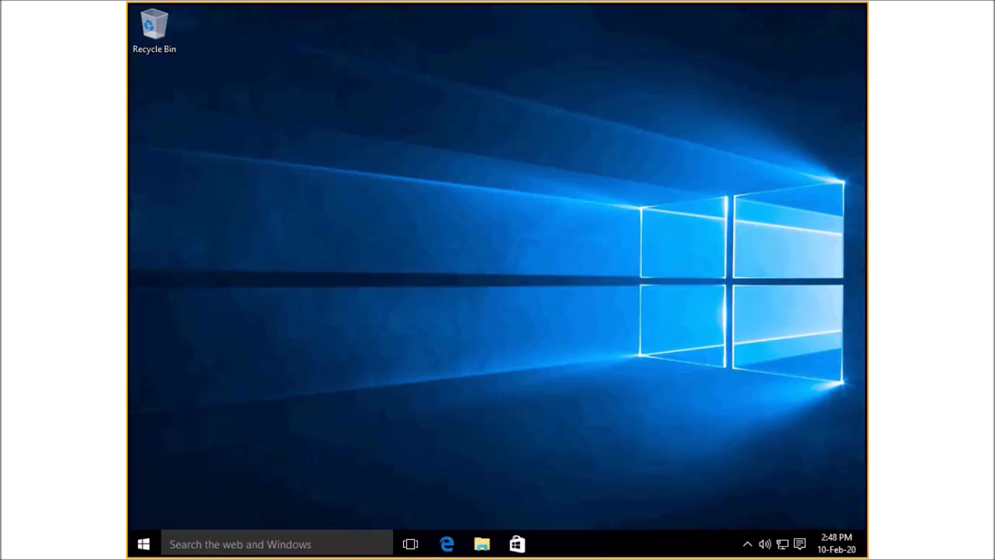
Exit full screen mode and return the virtual machine to the VMware Workstation window.
mouse_move(615, 1)
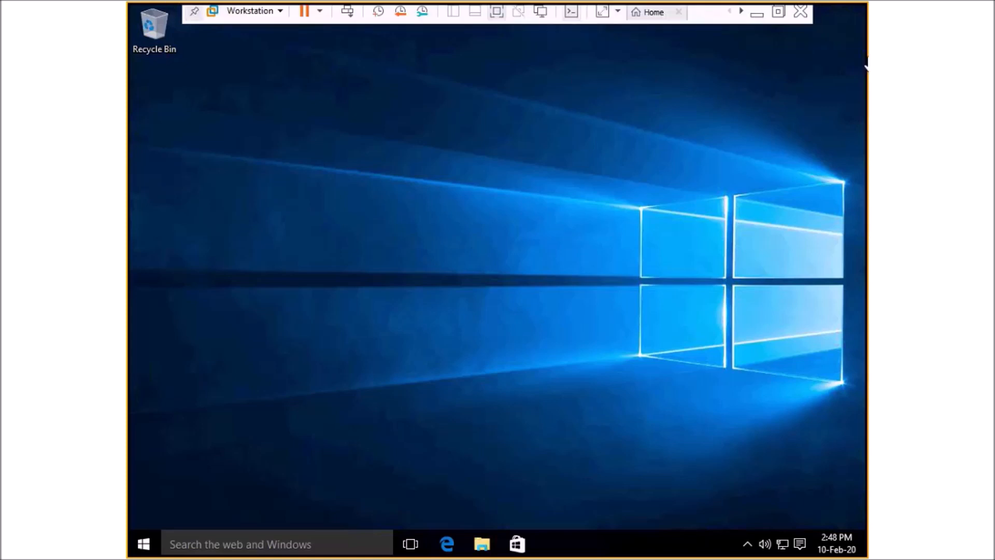
left_click(779, 11)
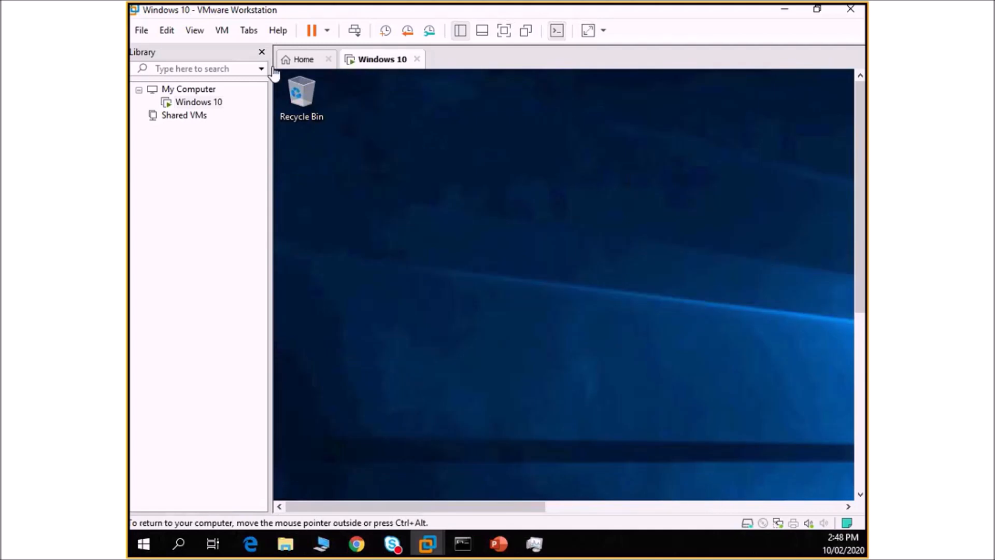
mouse_move(478, 11)
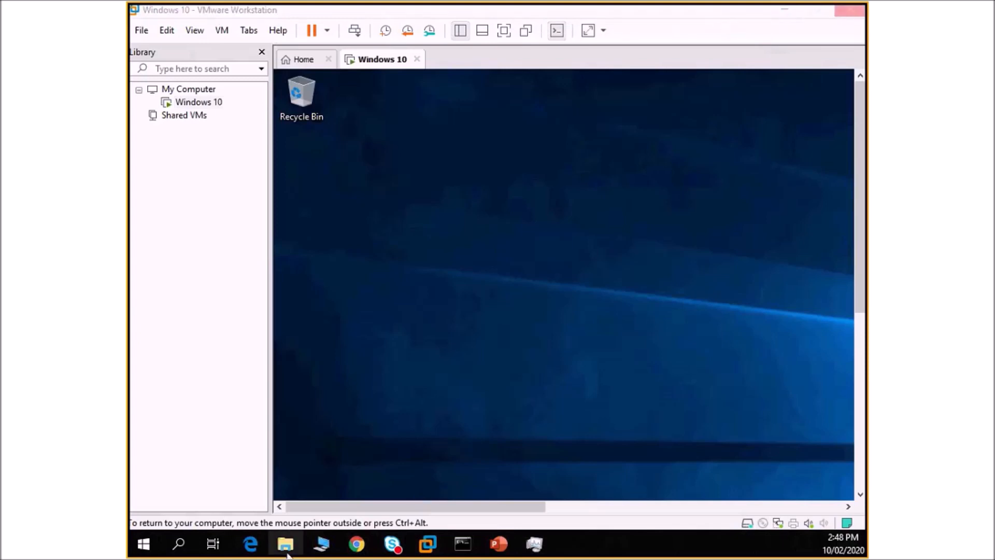
Browse to C:\downloads\Windows 10 in File Explorer and examine the virtual machine's disk and snapshot files.
left_click(288, 552)
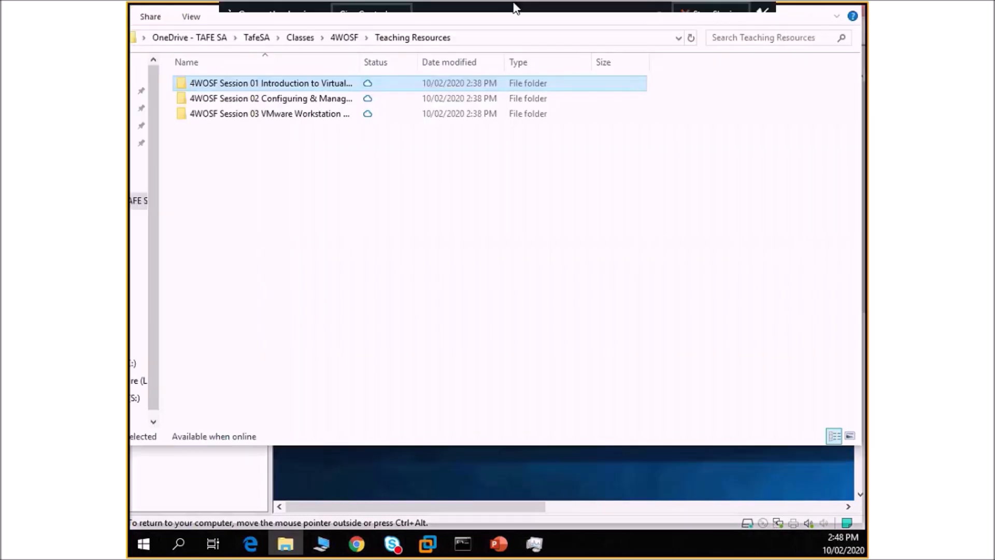
left_click(575, 47)
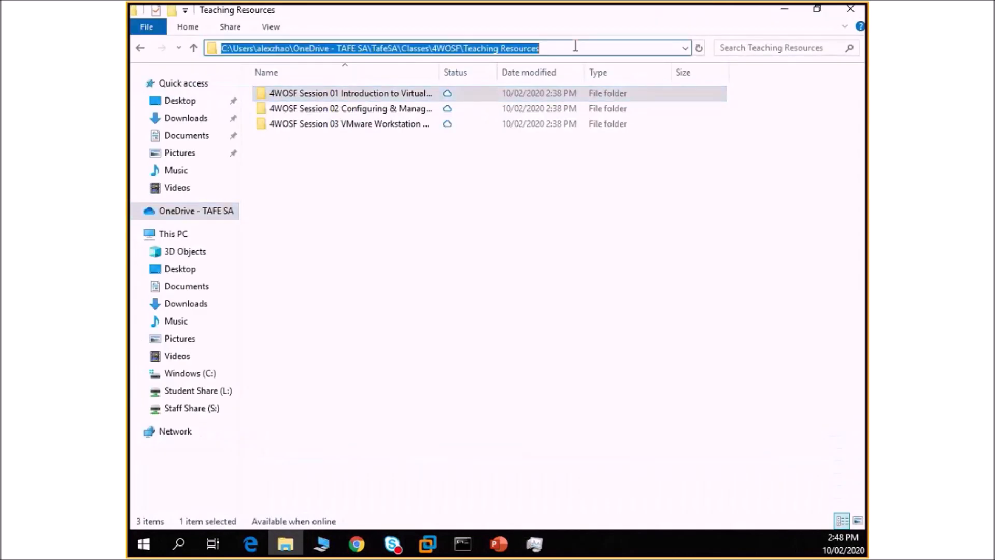
type("c:\\")
key("Return")
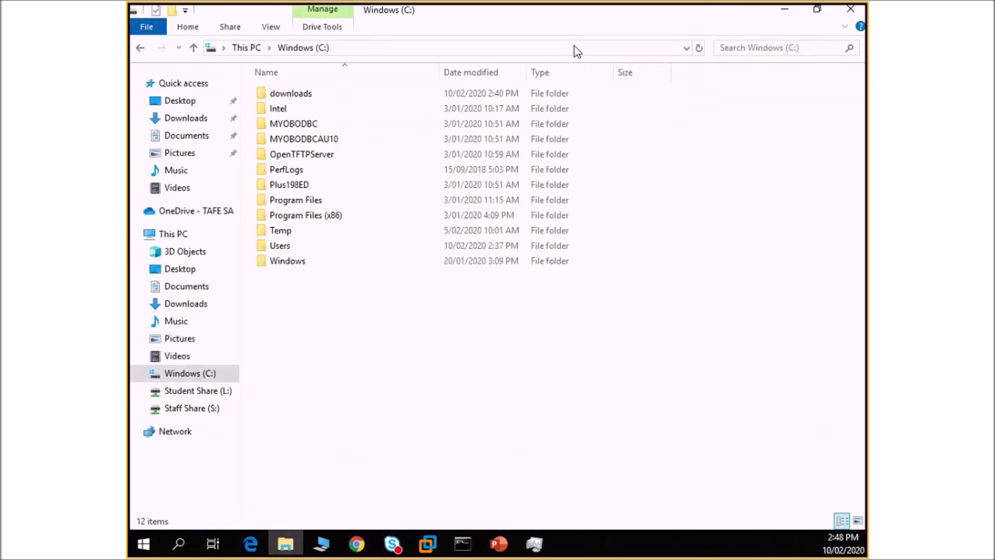
double_click(275, 94)
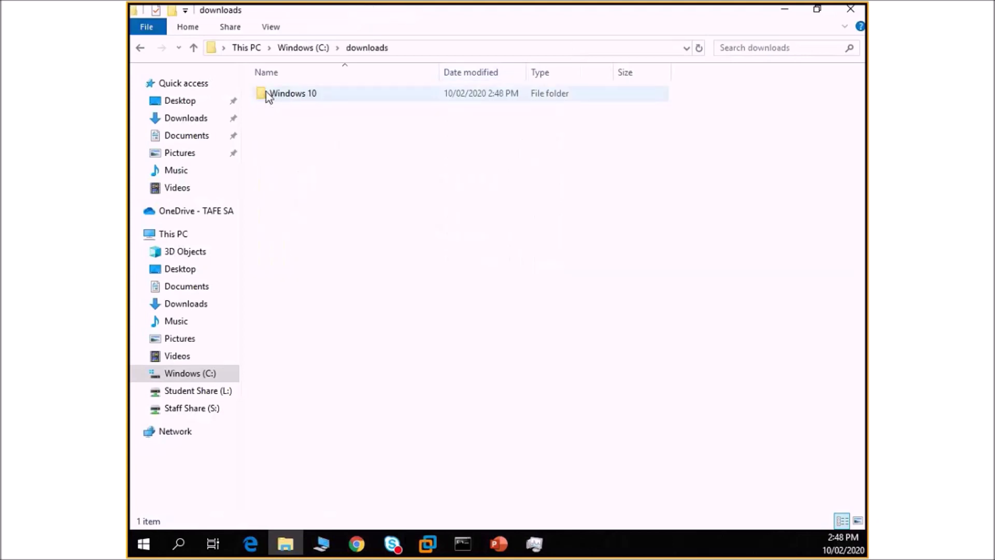
double_click(313, 96)
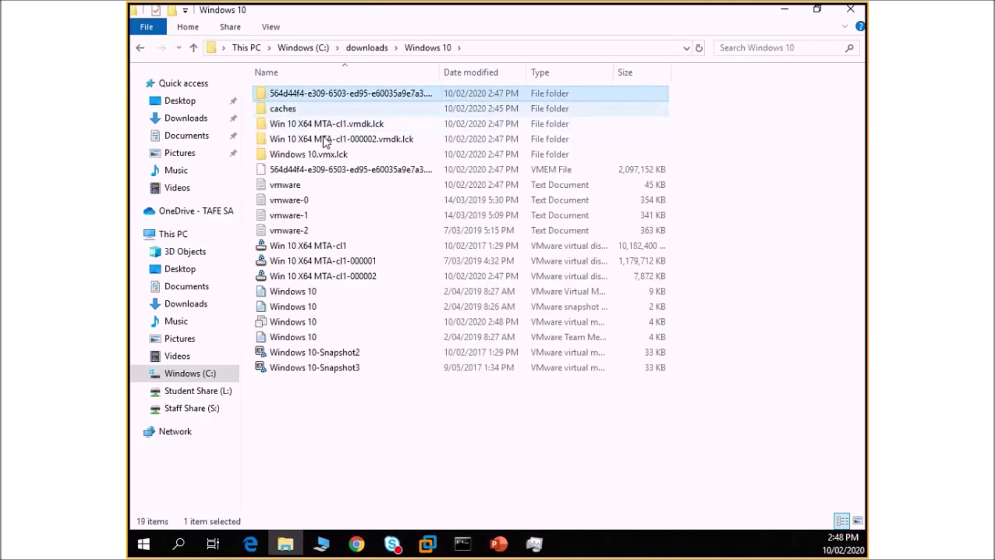
left_click(332, 260)
left_click(366, 353)
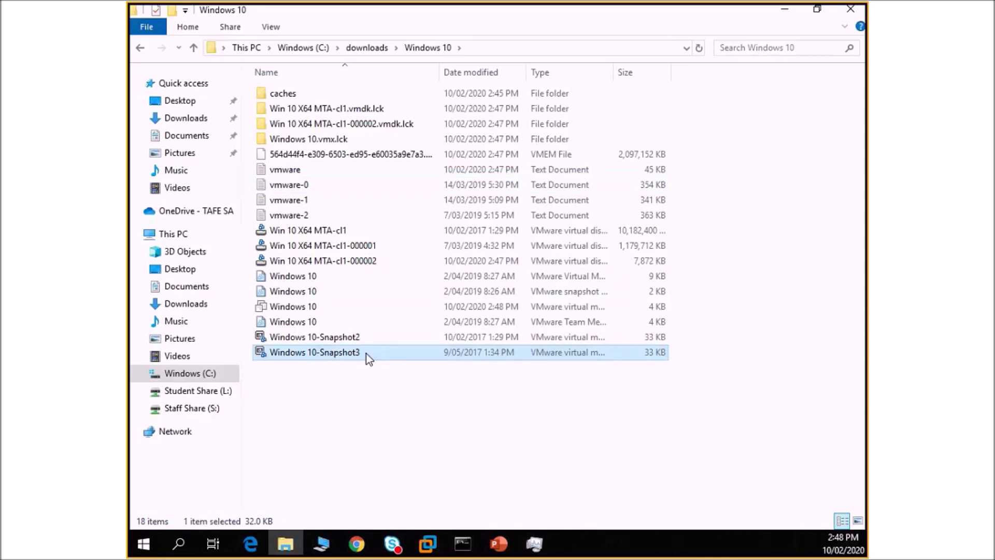
Switch back to VMware Workstation and fit the Windows 10 guest display to the window.
left_click(428, 543)
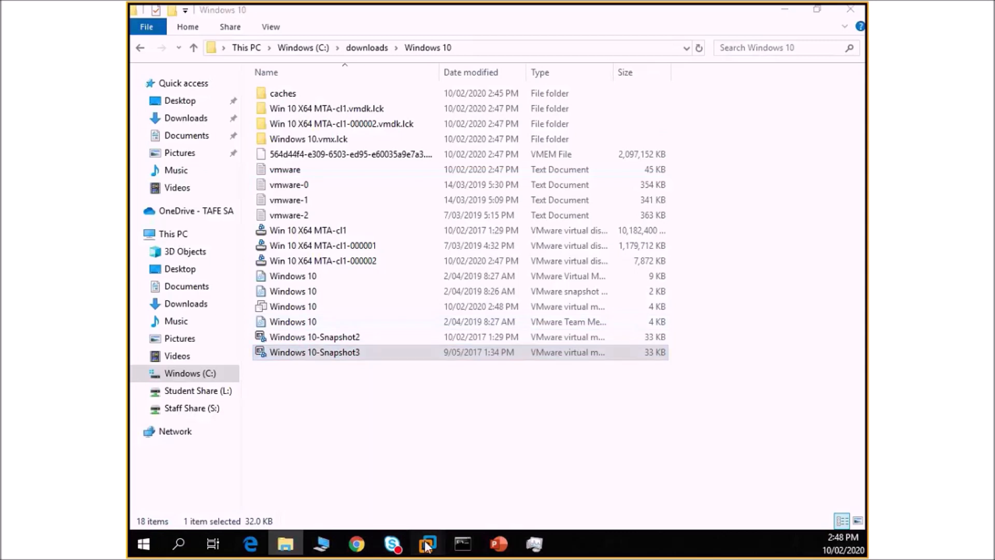
left_click(479, 469)
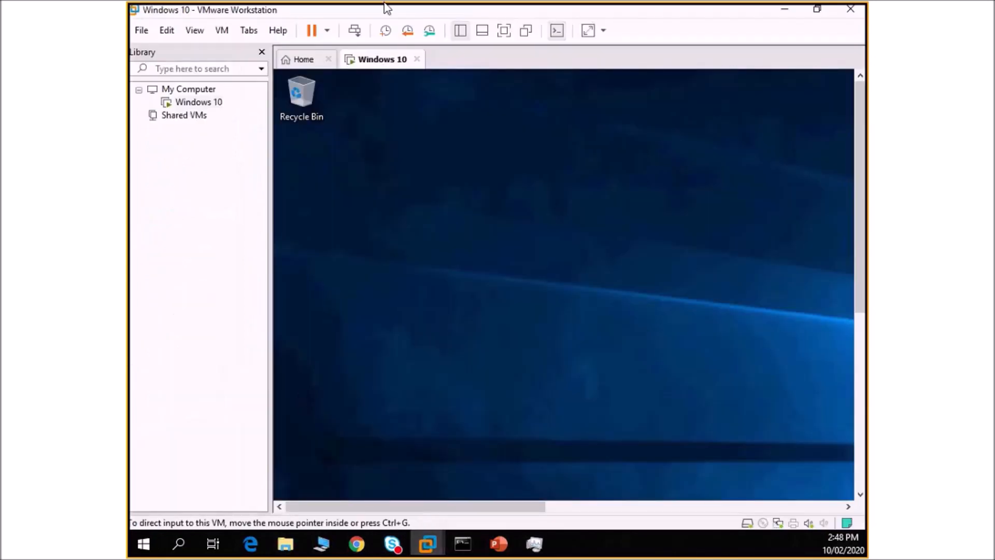
left_click(195, 30)
left_click(260, 122)
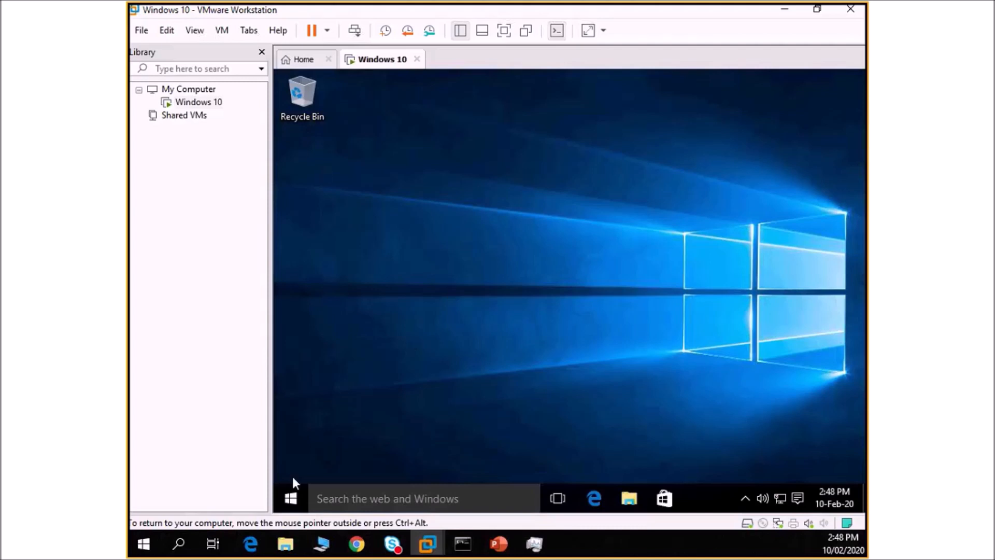
Switch to File Explorer and paste a copy of the Windows 10 folder into C:\downloads.
left_click(288, 534)
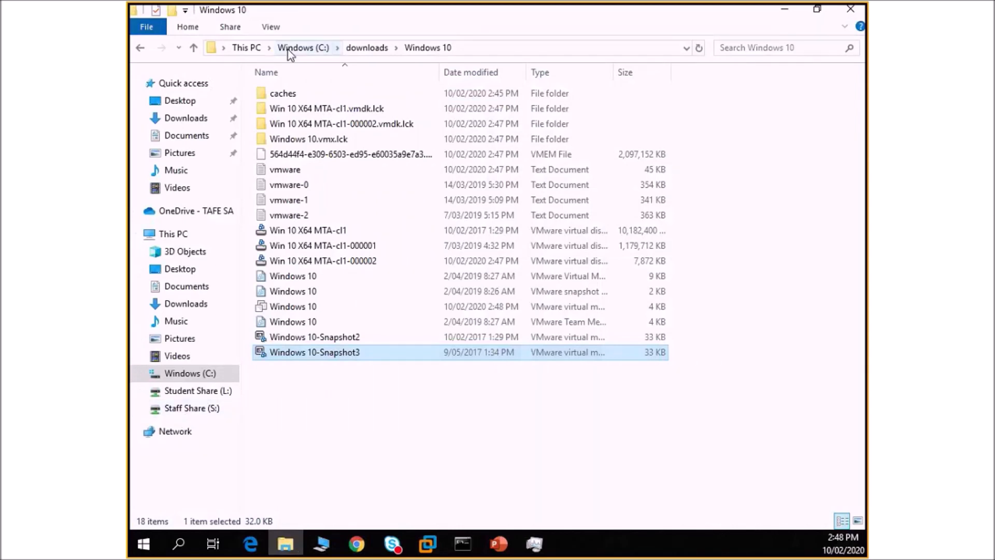
left_click(363, 48)
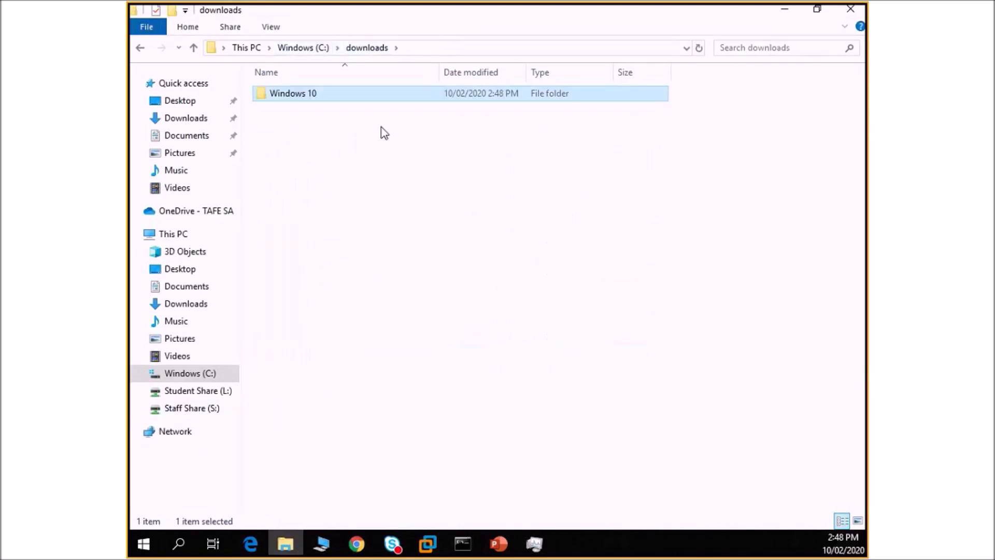
right_click(360, 98)
left_click(399, 293)
right_click(333, 167)
left_click(380, 269)
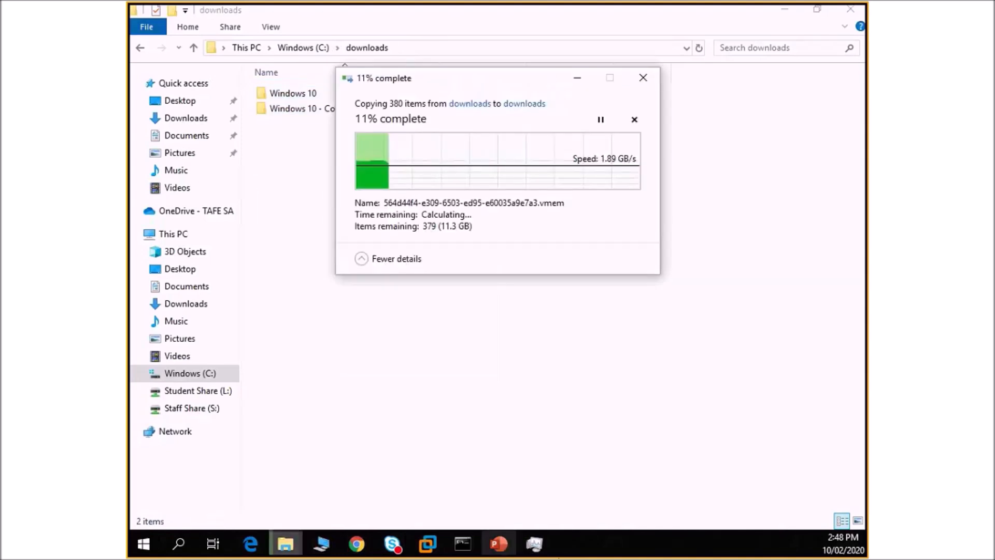
Examine the host's memory, CPU and Disk 0 (C:) performance in Task Manager.
left_click(536, 546)
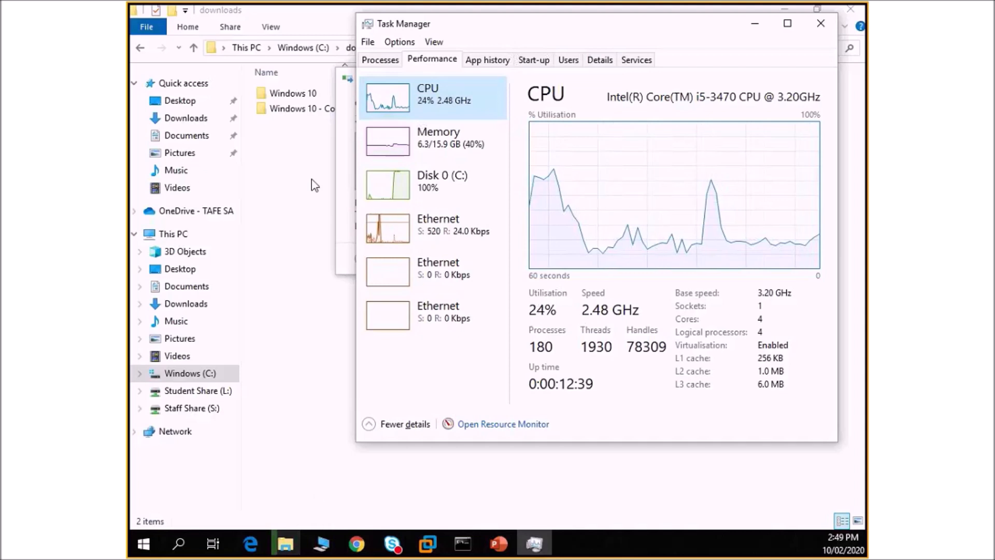
left_click(420, 158)
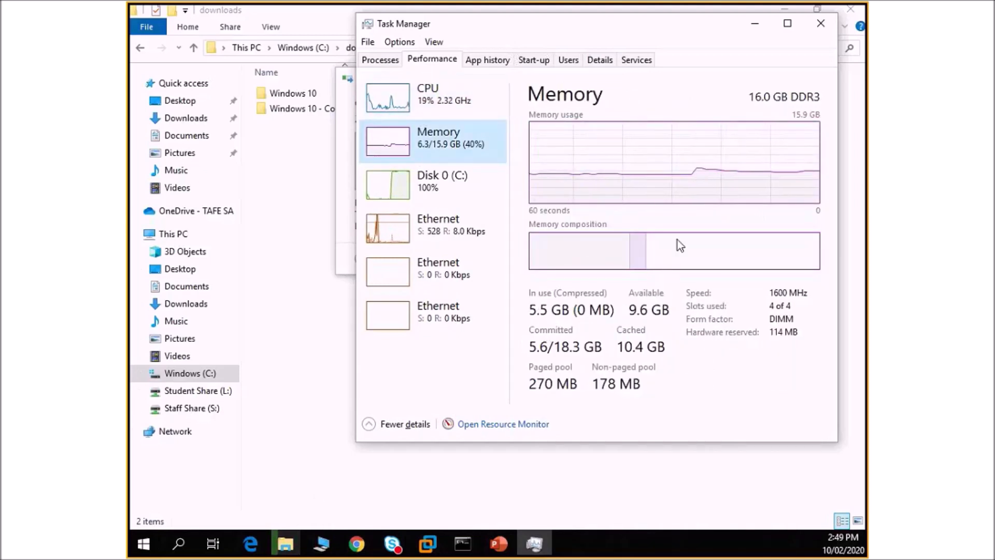
left_click(433, 106)
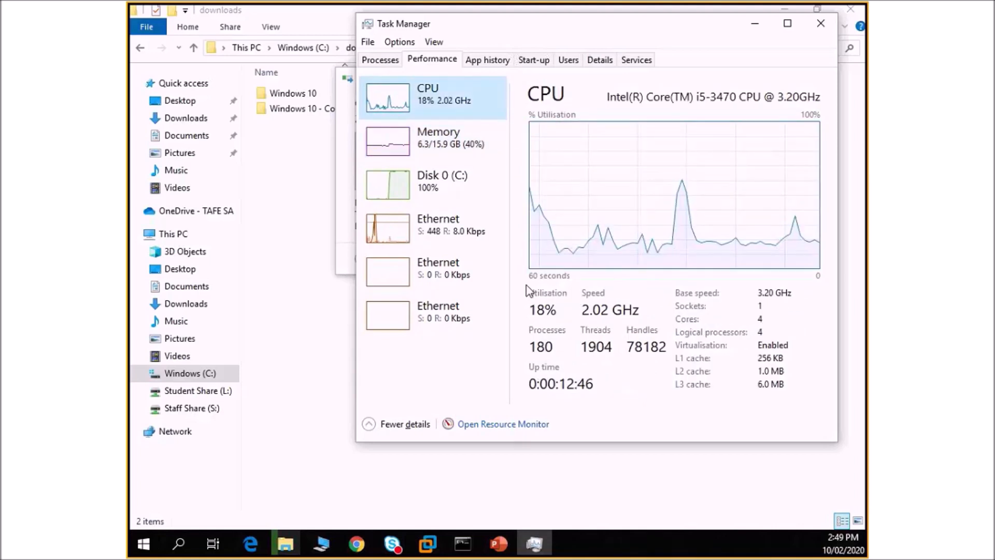
left_click(440, 182)
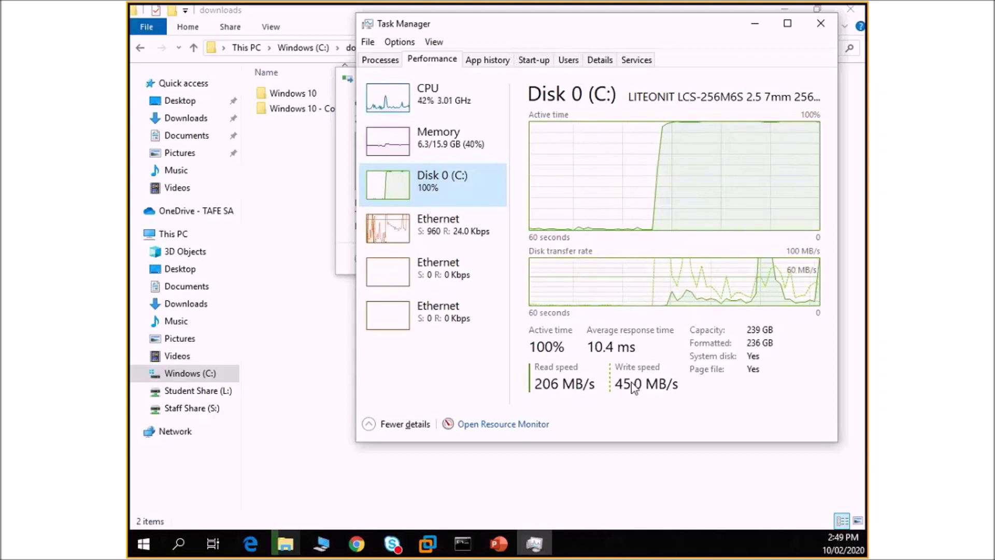
Bring up the progress of the Windows 10 folder copy and cancel the copy.
left_click(286, 543)
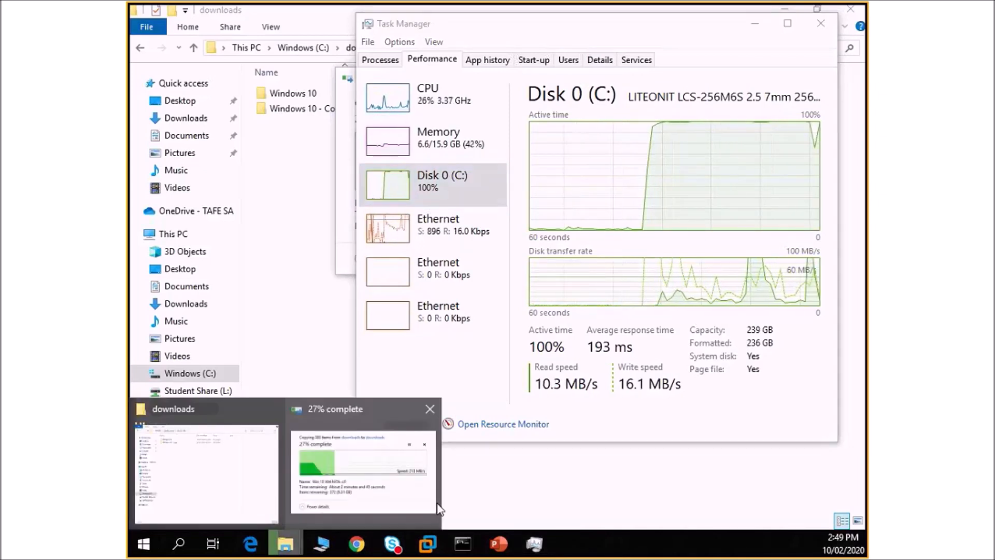
left_click(437, 508)
mouse_move(444, 550)
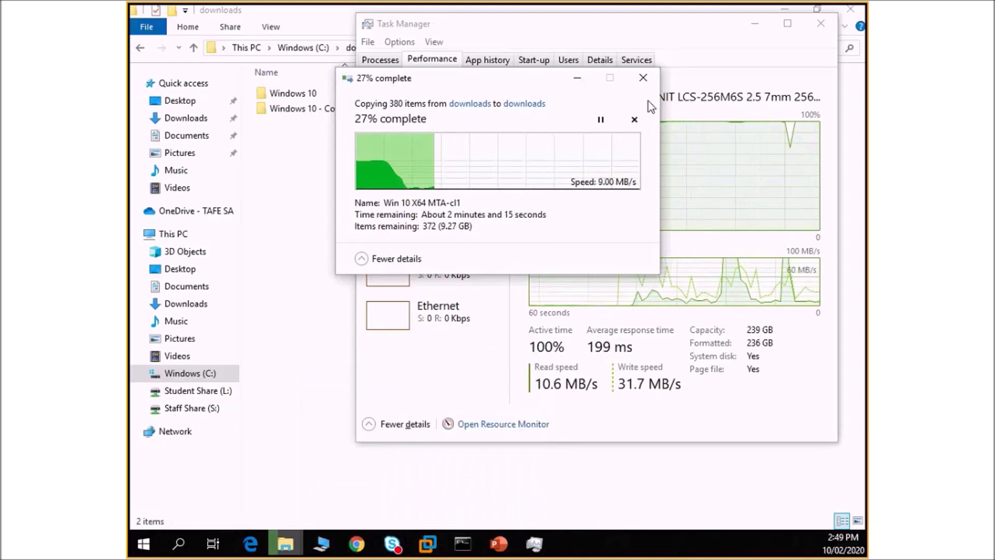
left_click(643, 77)
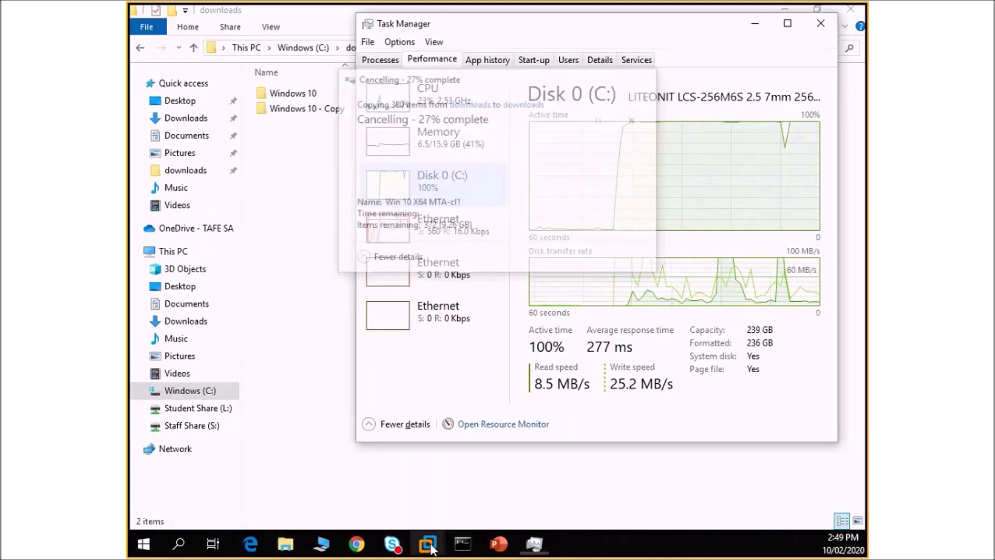
Switch to VMware Workstation, open the Snapshot Manager for the Windows 10 virtual machine and select the W10Client1 snapshot.
mouse_move(433, 549)
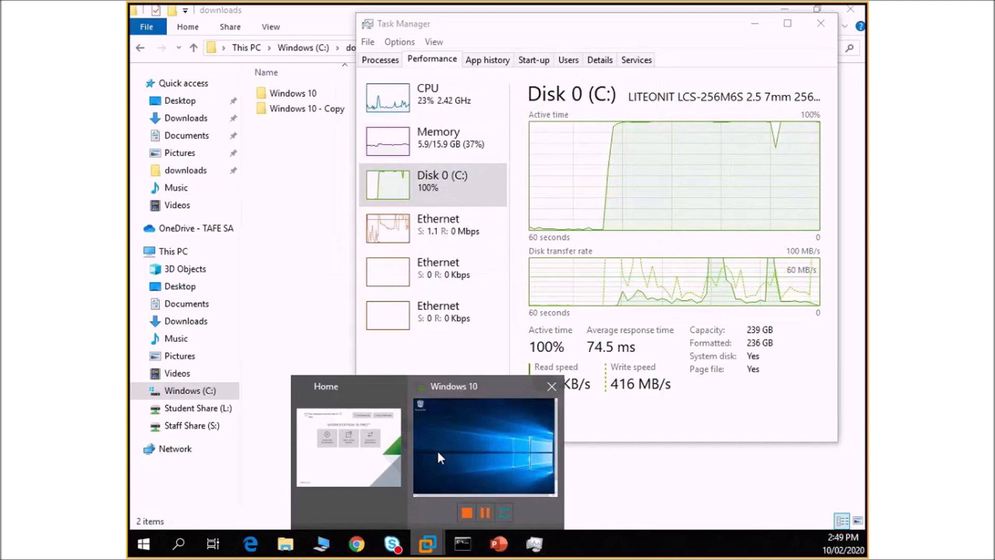
left_click(439, 458)
left_click(222, 30)
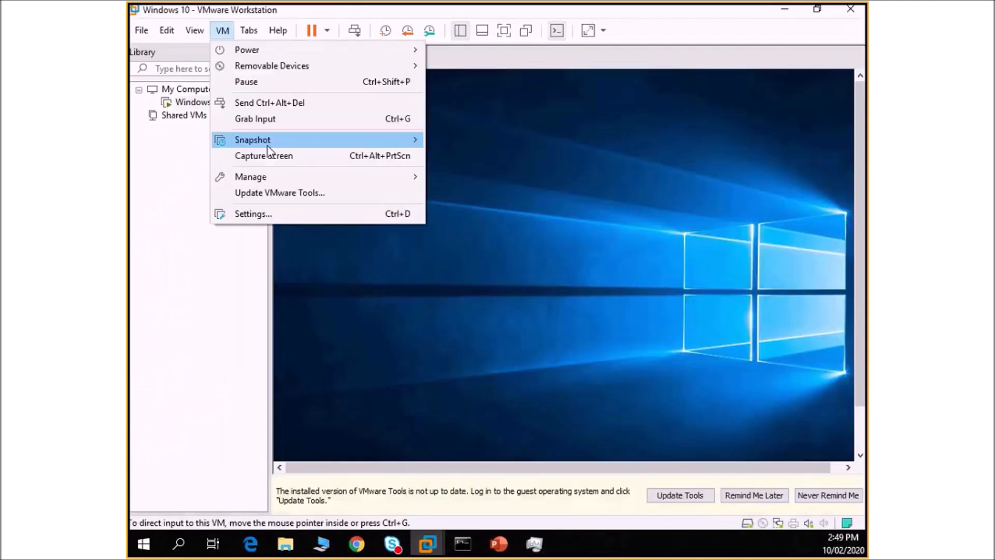
mouse_move(268, 150)
left_click(469, 177)
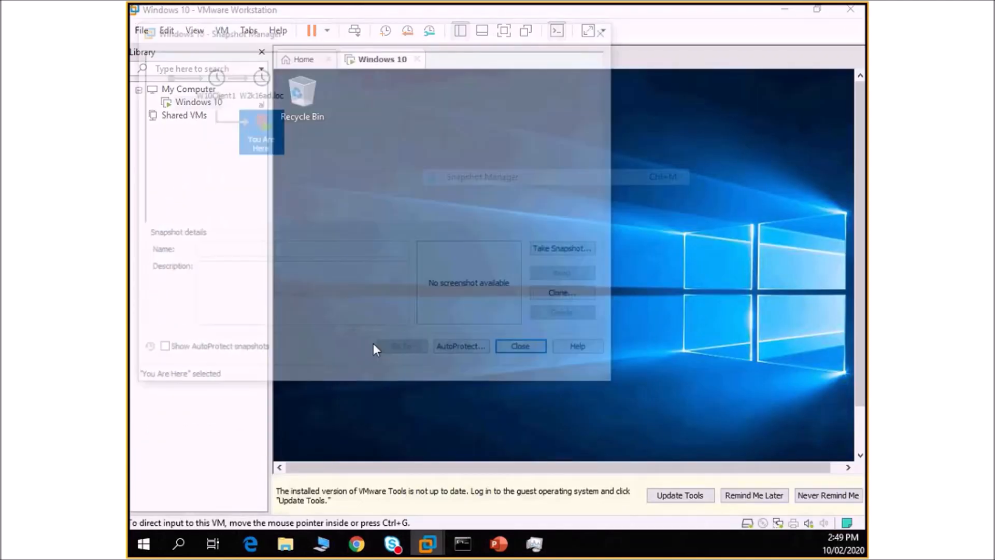
left_click(211, 85)
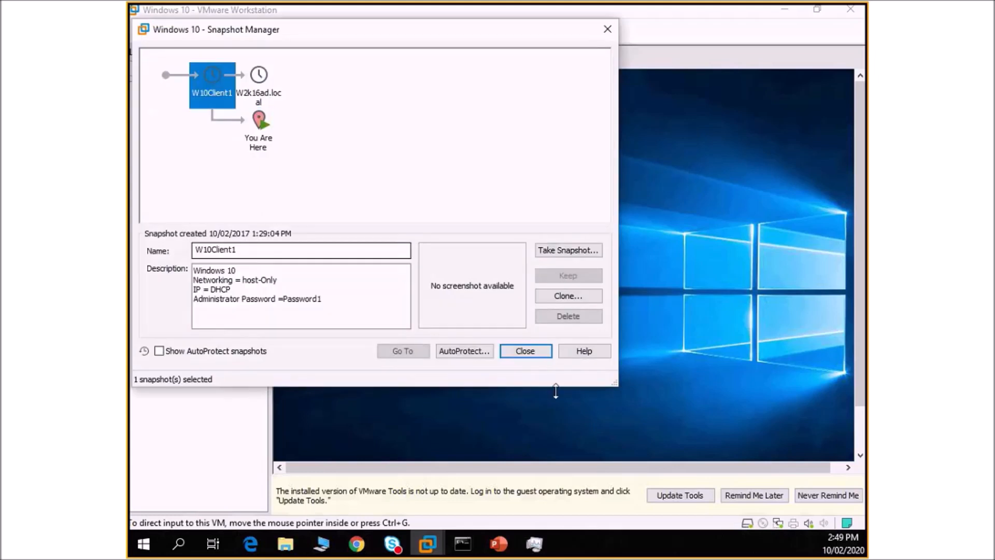
Create a linked clone from the existing W10Client1 snapshot with the default name and location, and close the Snapshot Manager.
left_click(584, 297)
left_click(440, 329)
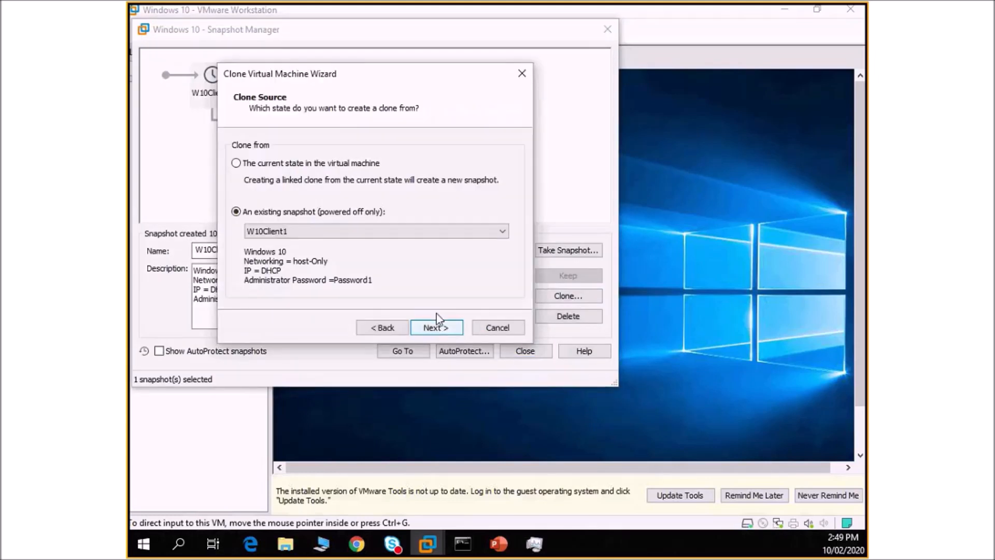
left_click(452, 328)
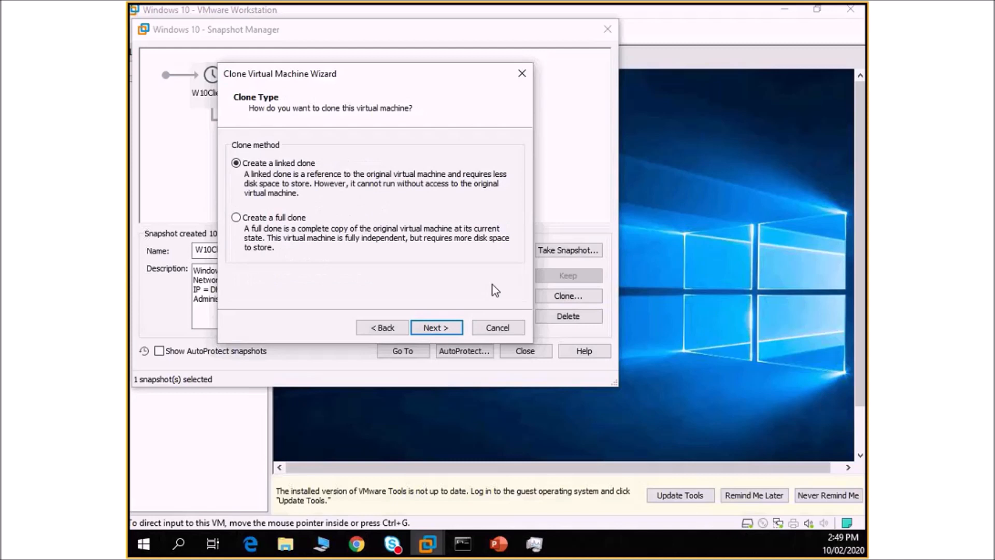
left_click(436, 328)
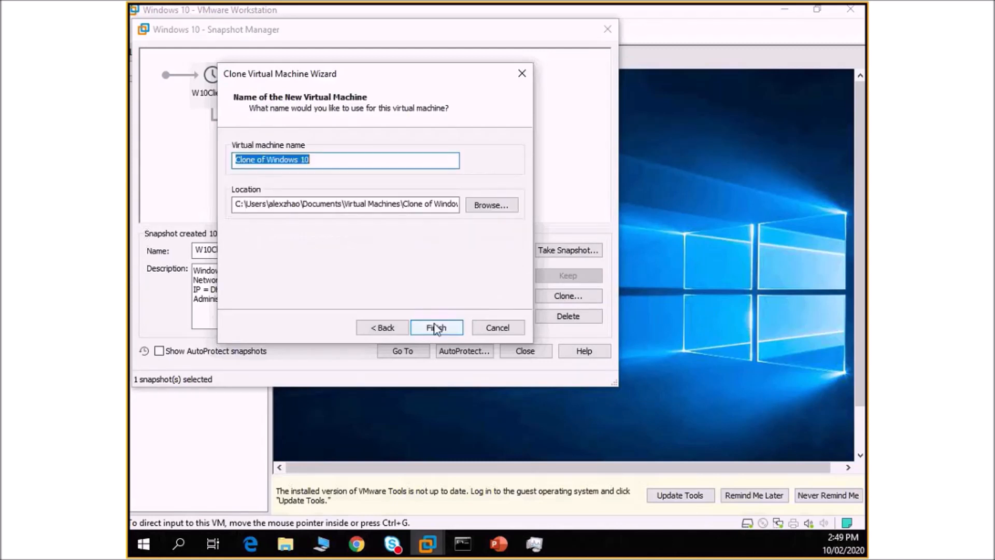
left_click(435, 327)
left_click(434, 323)
left_click(528, 355)
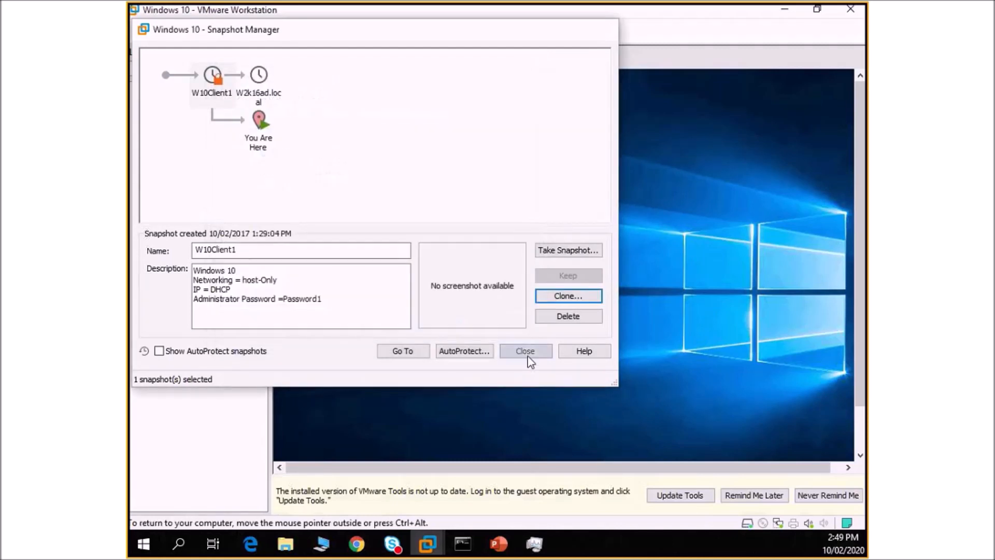
Bring up the Clone of Windows 10 virtual machine and power it on.
left_click(473, 61)
left_click(476, 64)
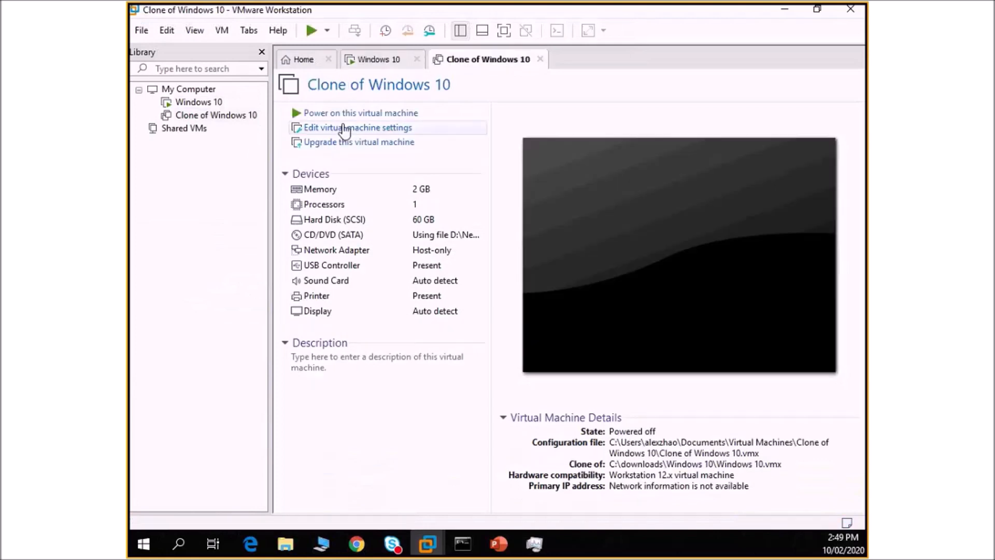
left_click(357, 113)
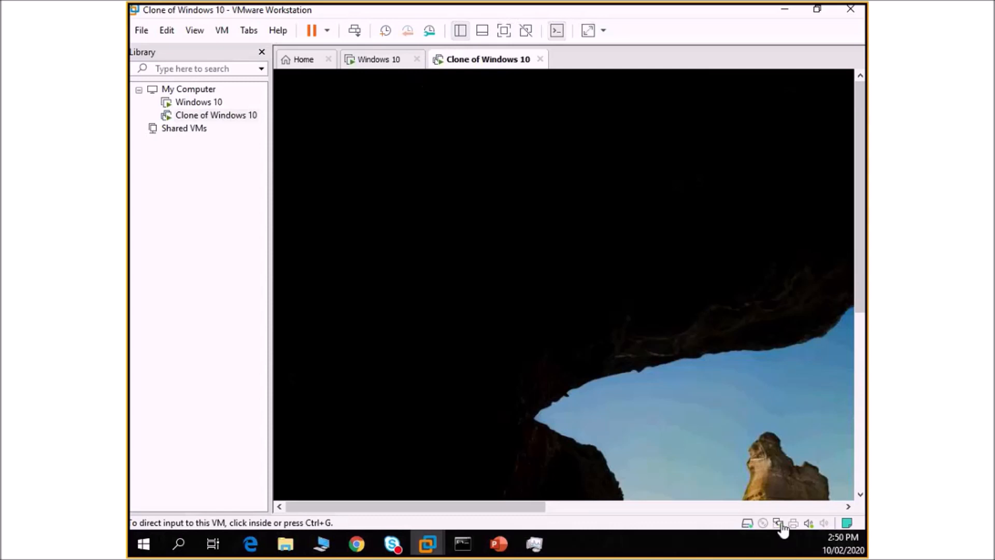
Return to the original Windows 10 virtual machine and postpone the VMware Tools update reminder.
left_click(379, 60)
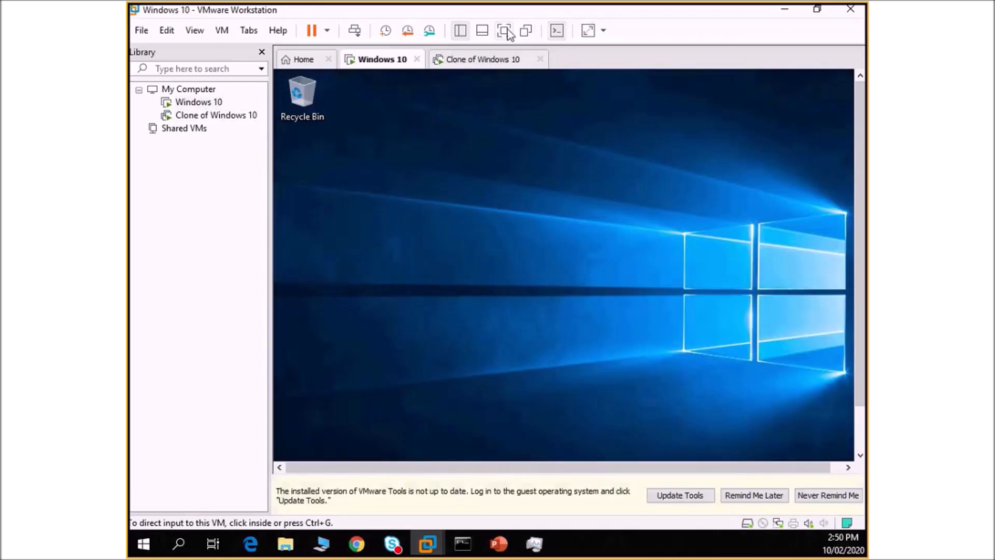
left_click_drag(859, 265, 859, 313)
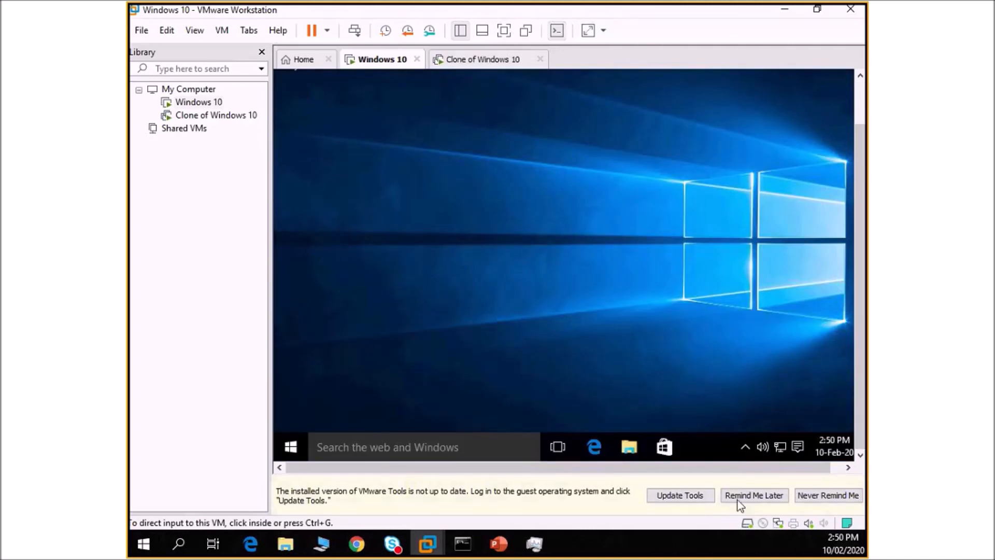
left_click(738, 496)
Open Command Prompt in the original Windows 10 guest and run ipconfig to look up its IP address.
key("super")
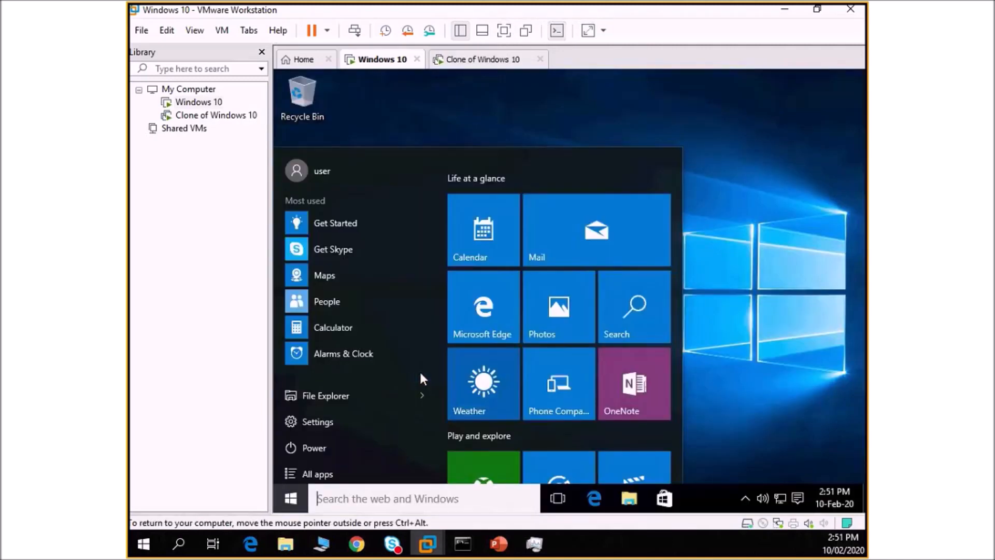
type("cmd")
key("Return")
type("ipconfig")
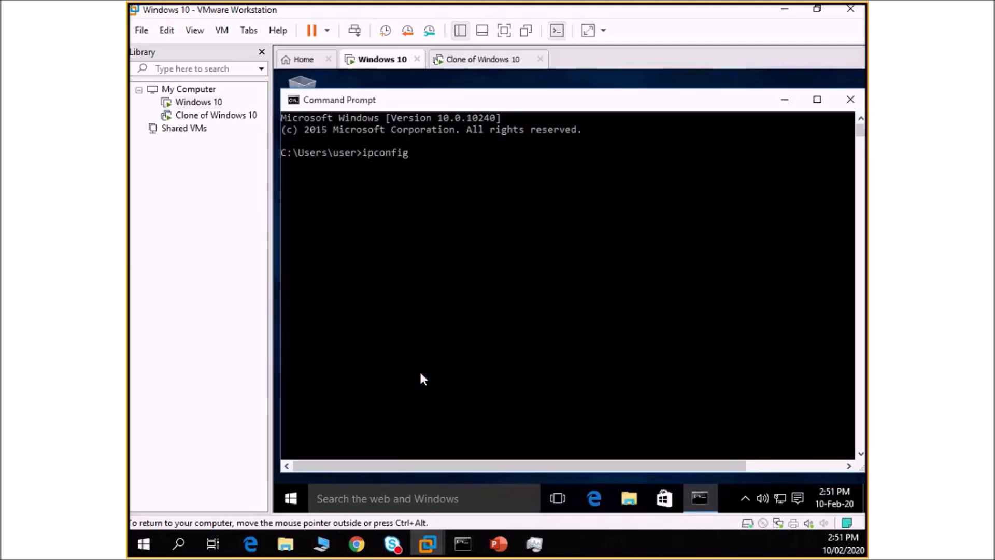
key("Return")
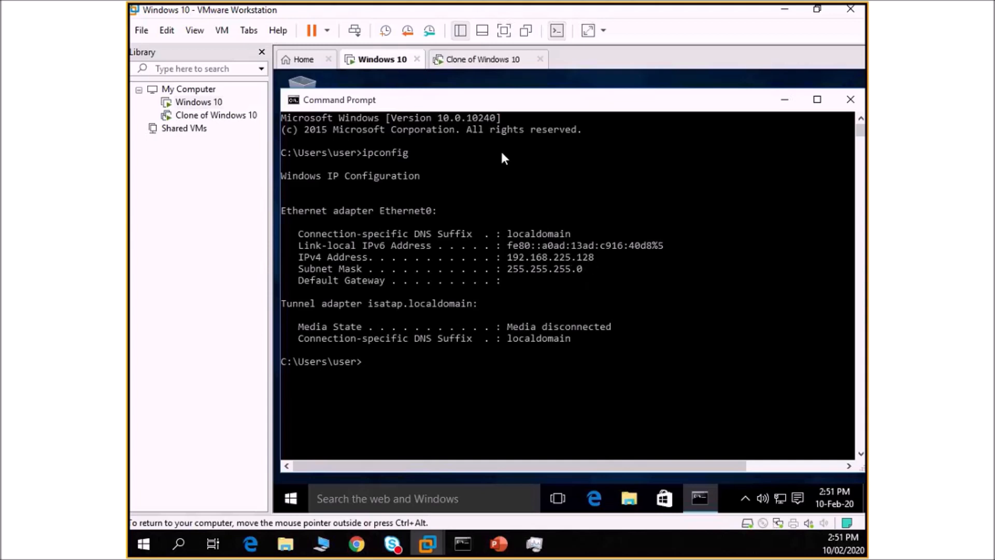
Switch to the Clone of Windows 10 virtual machine and fit its guest display to the window.
left_click(474, 73)
left_click(529, 284)
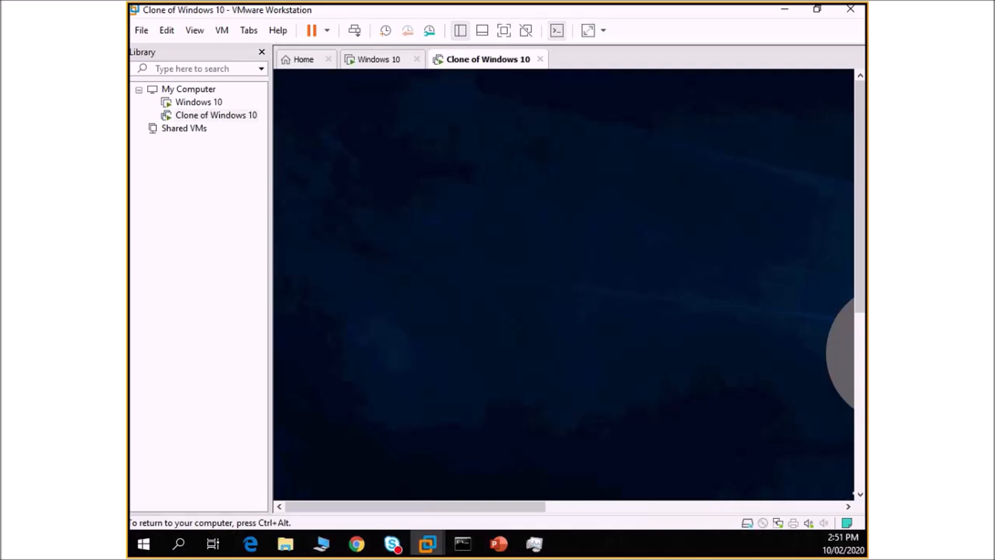
left_click(194, 30)
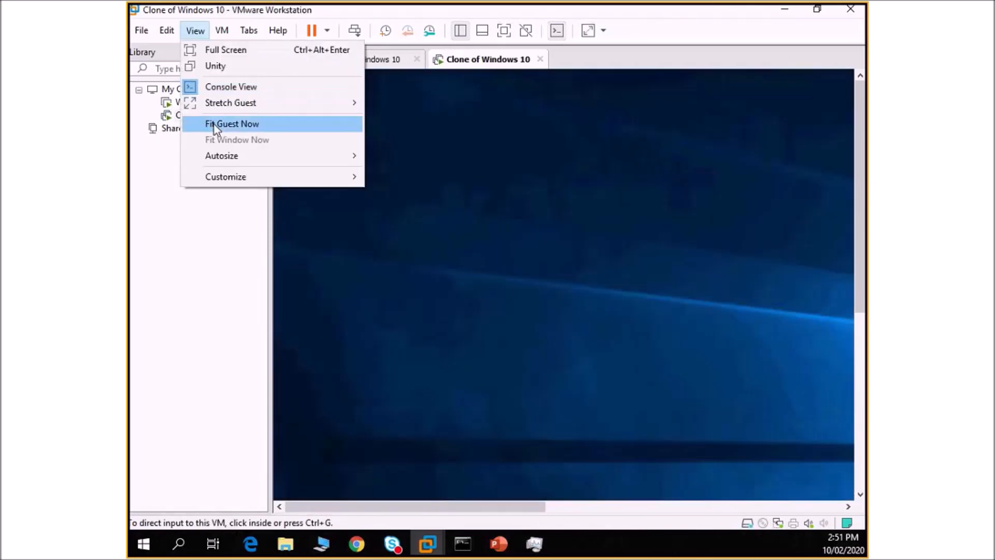
left_click(232, 123)
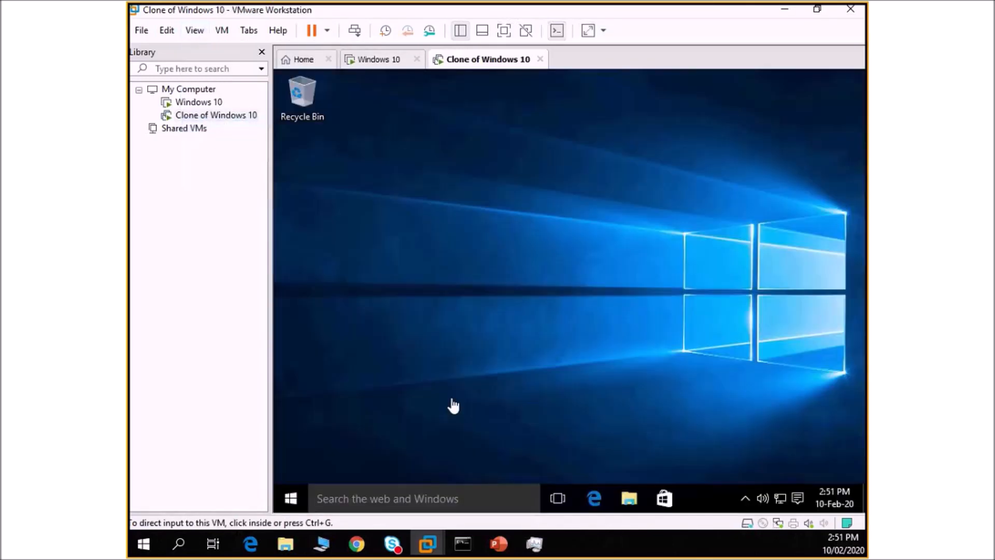
Open Command Prompt in the cloned guest and ping the original virtual machine at 192.168.225.128.
left_click(571, 293)
key("super")
type("cmd")
key("Return")
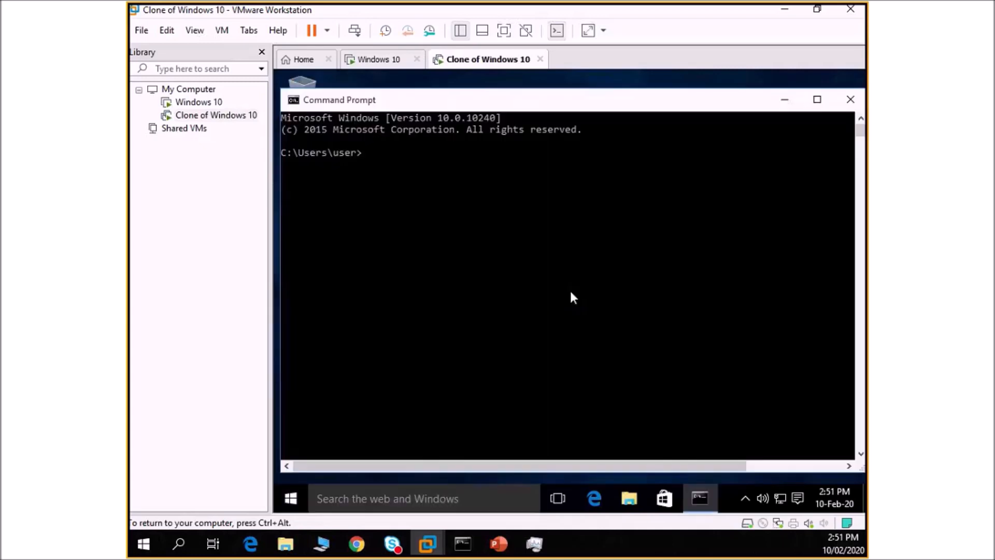
type("ping 192.168.225.128")
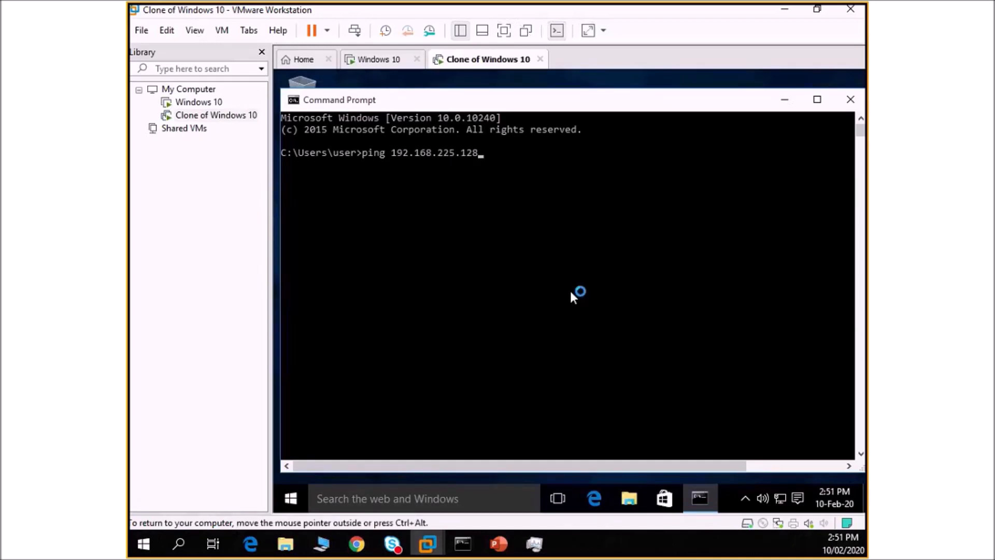
key("Return")
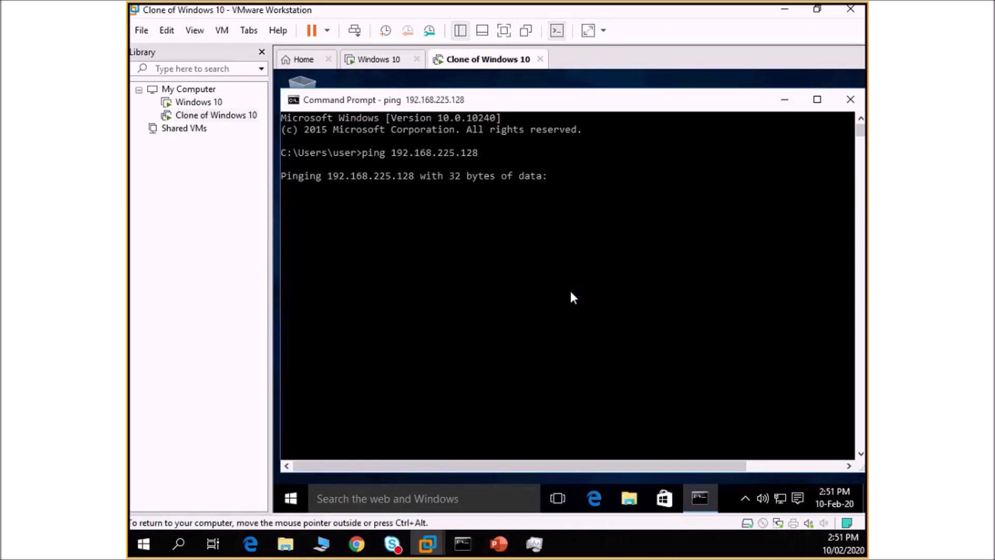
In the original Windows 10 guest, turn off Windows Firewall for both private and public networks through Control Panel.
left_click(378, 59)
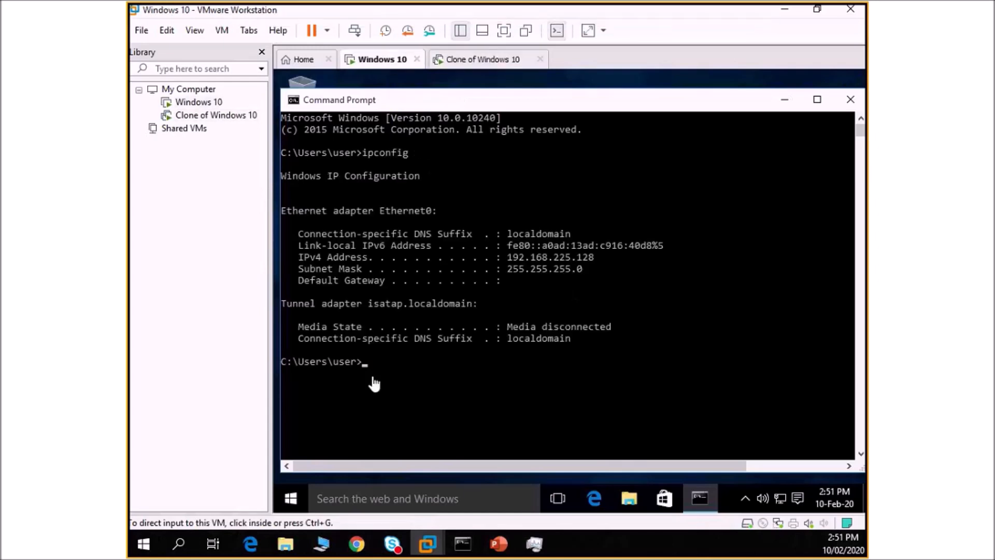
left_click(291, 498)
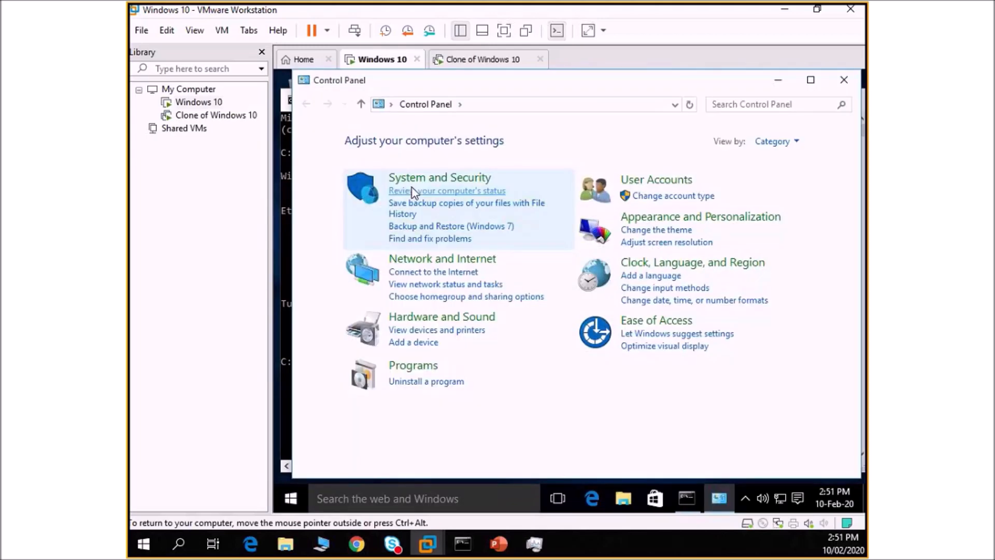
left_click(412, 188)
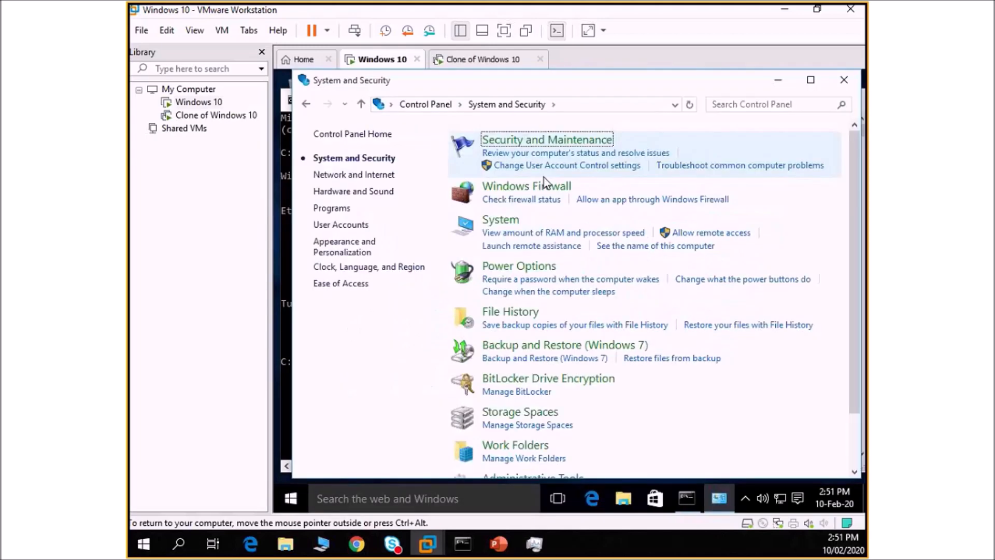
left_click(544, 186)
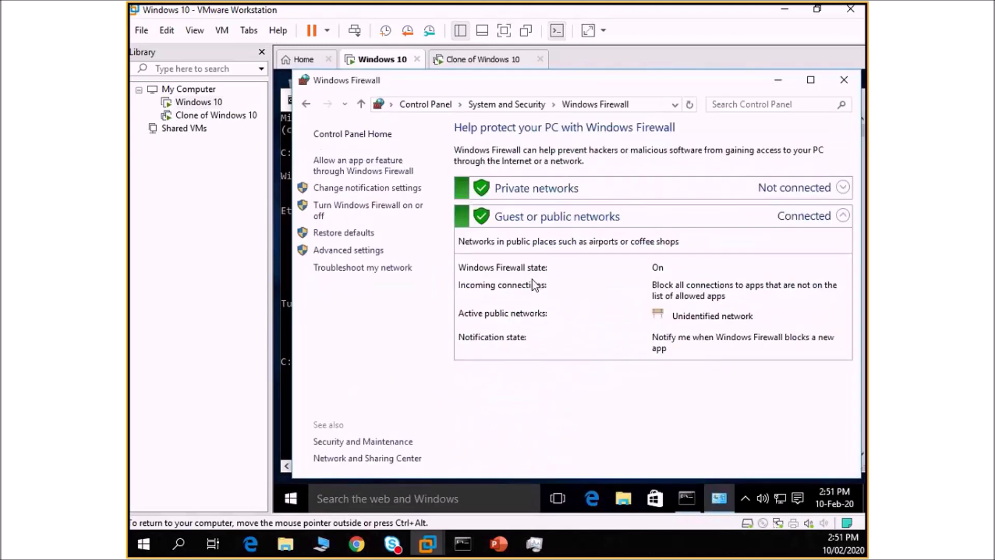
left_click(394, 210)
left_click(426, 328)
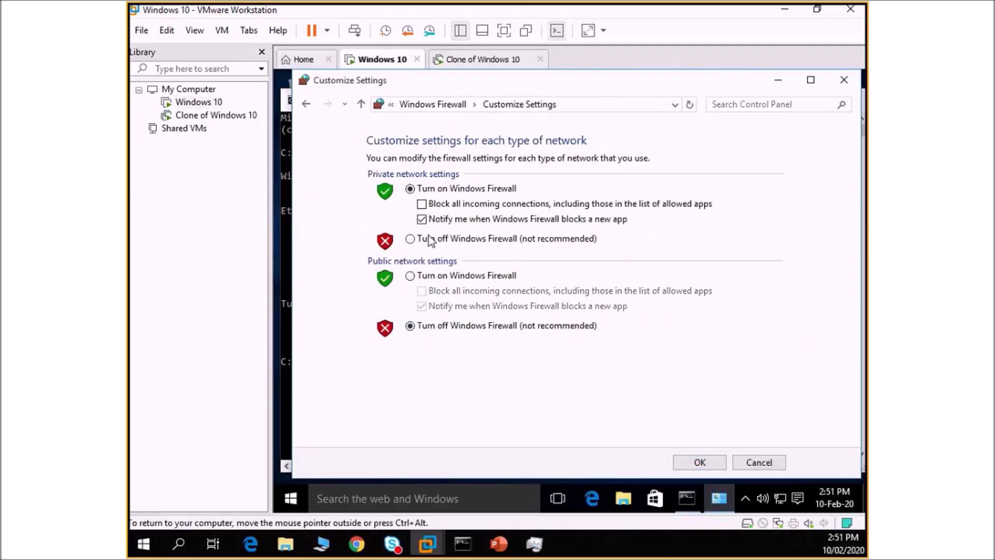
left_click(411, 239)
left_click(700, 461)
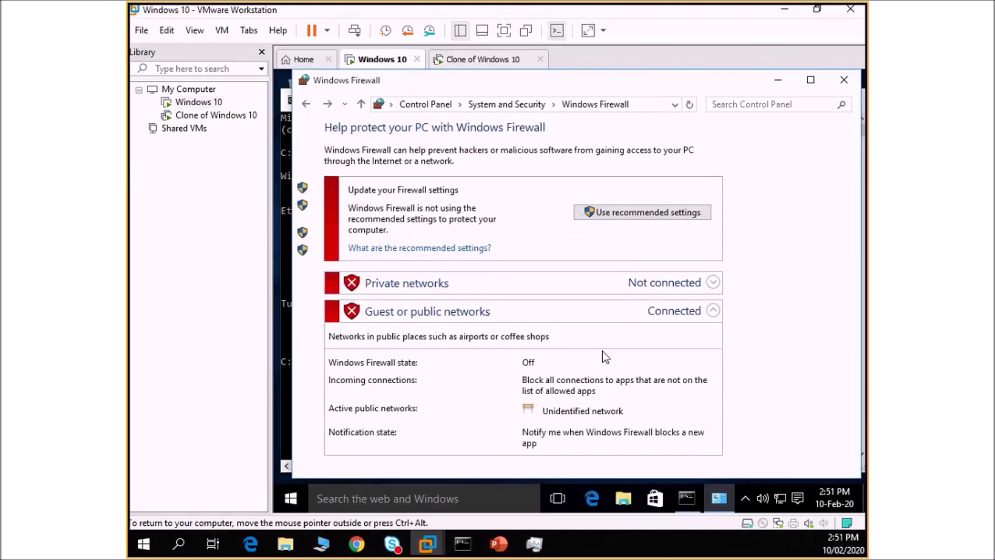
Return to the Clone of Windows 10 guest and repeat the ping to 192.168.225.128.
left_click(482, 59)
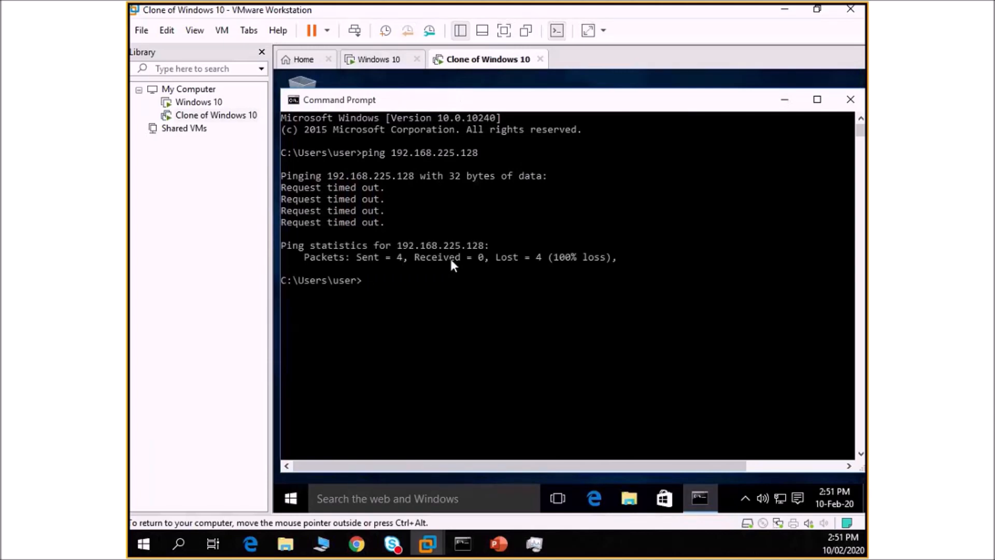
key("Up")
key("Return")
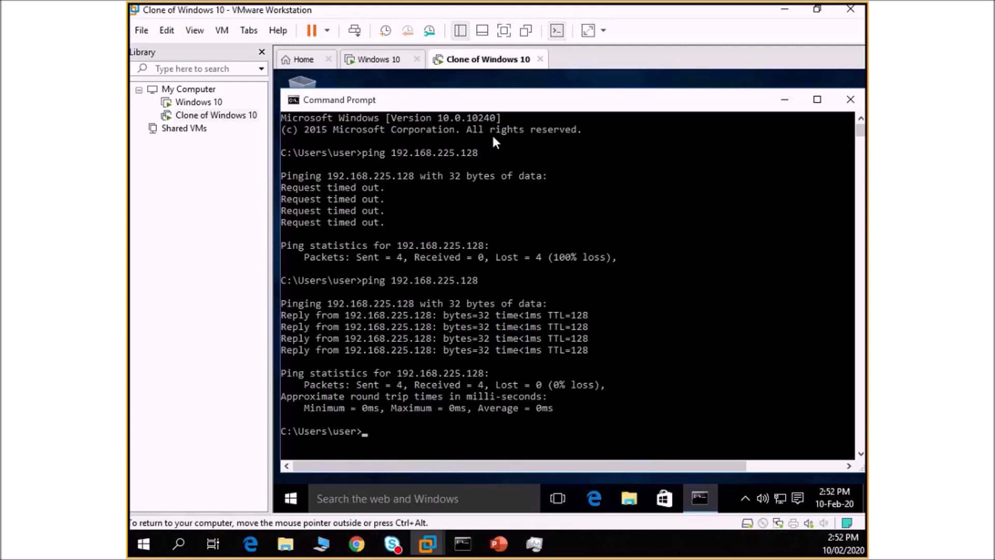
Switch to PowerPoint and start the slide show from the current "What is Virtualisation?" slide.
left_click(498, 544)
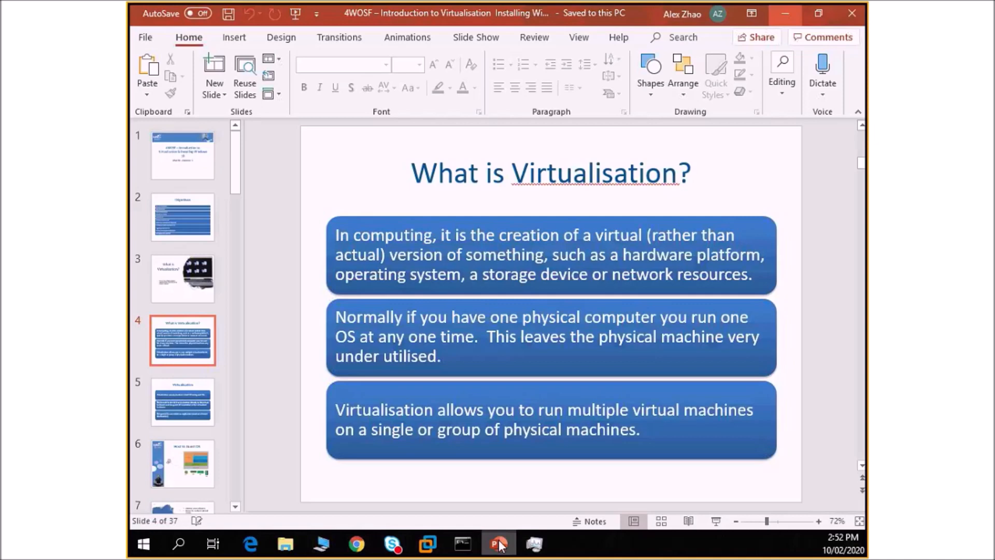
left_click(716, 521)
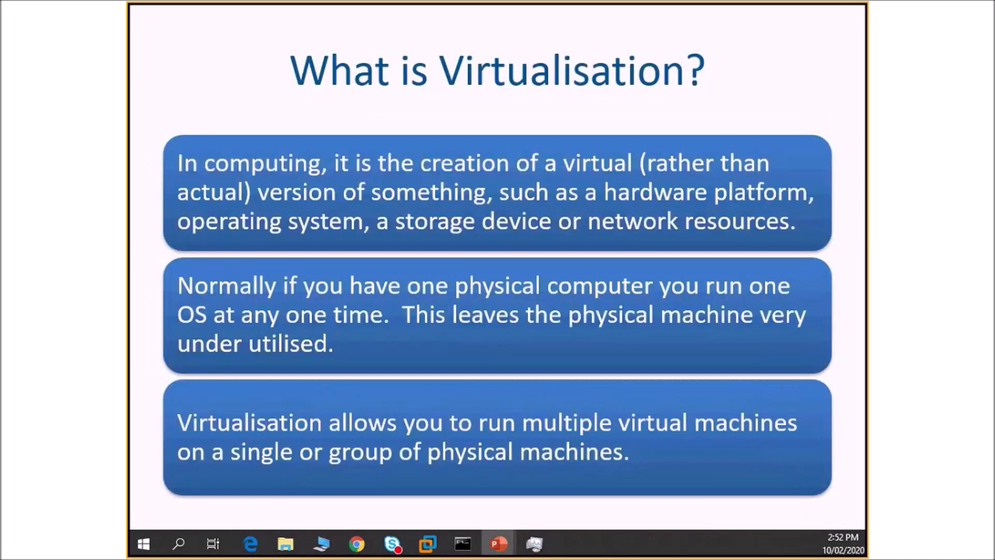